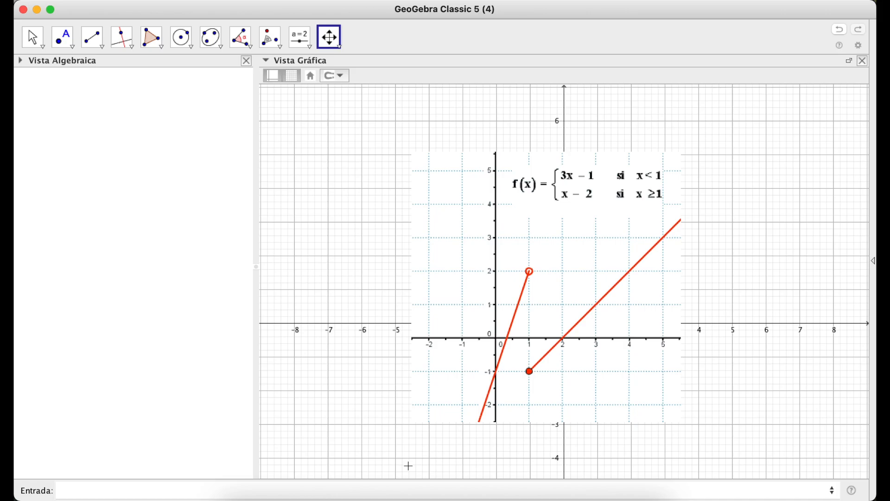
Step: Delete the piecewise function image from the graphics view
{"action": "left_click", "coordinate": [457, 257]}
{"action": "left_click", "coordinate": [29, 39]}
{"action": "left_click", "coordinate": [434, 237]}
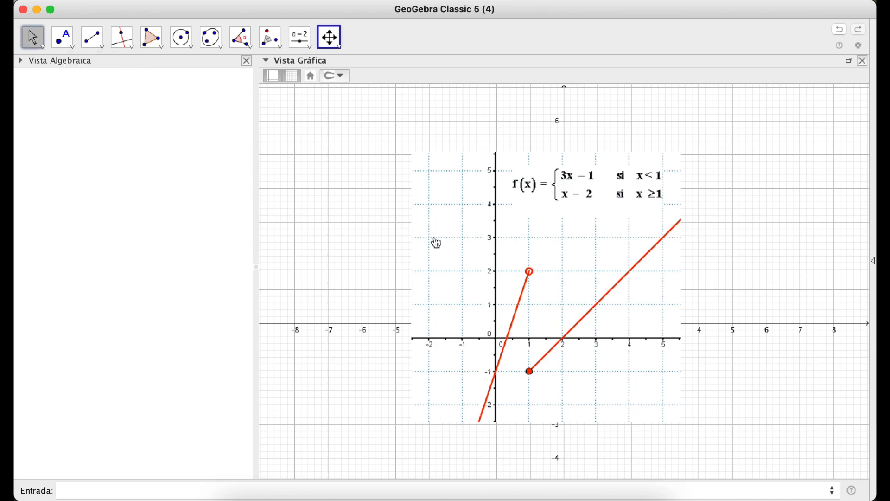
{"action": "key", "text": "Delete"}
Step: Insert the two-argument command template Si( <Condición>, <Entonces> ) as a new algebra input
{"action": "left_click", "coordinate": [146, 487]}
{"action": "type", "text": "si"}
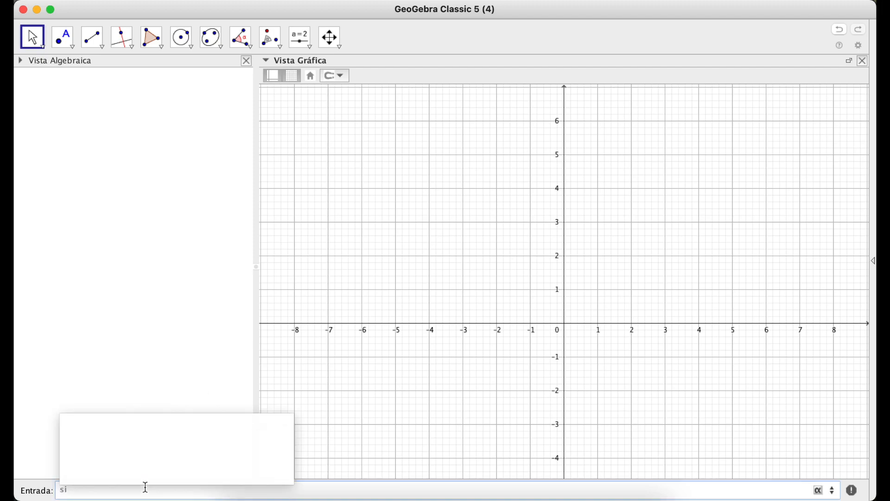
{"action": "key", "text": "Down"}
{"action": "key", "text": "Down"}
{"action": "key", "text": "Down"}
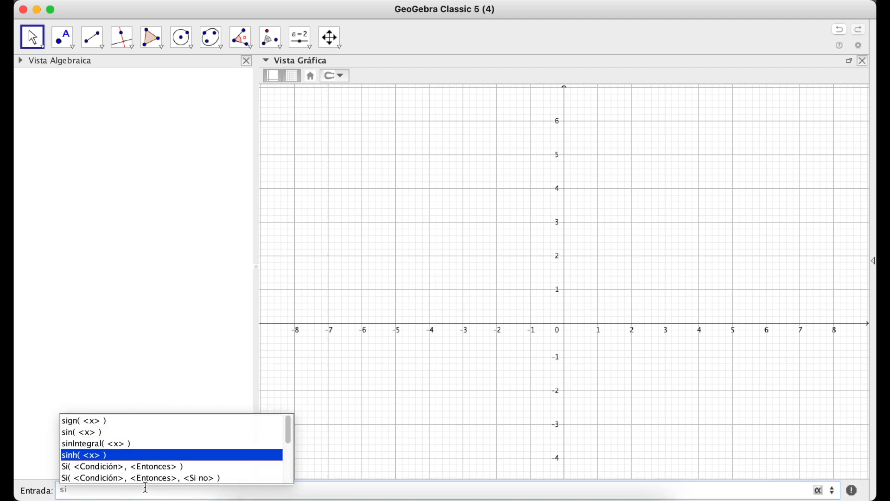
{"action": "key", "text": "Down"}
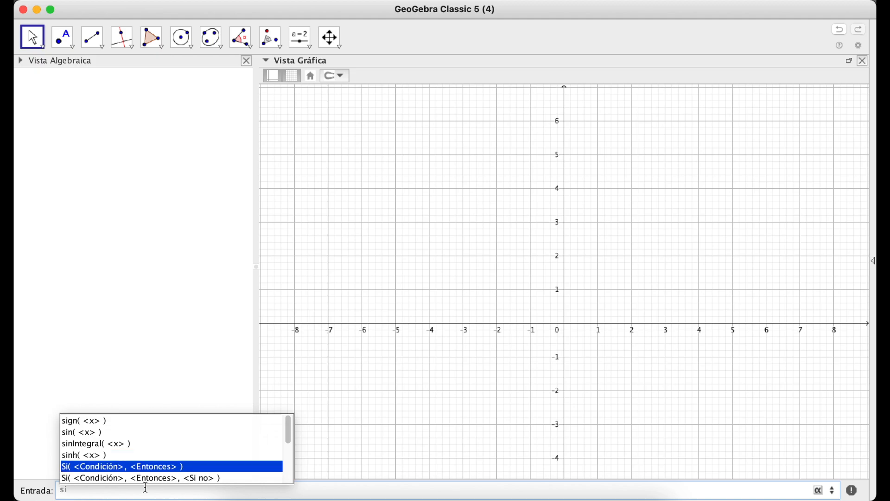
{"action": "key", "text": "Down"}
{"action": "key", "text": "Up"}
{"action": "key", "text": "Down"}
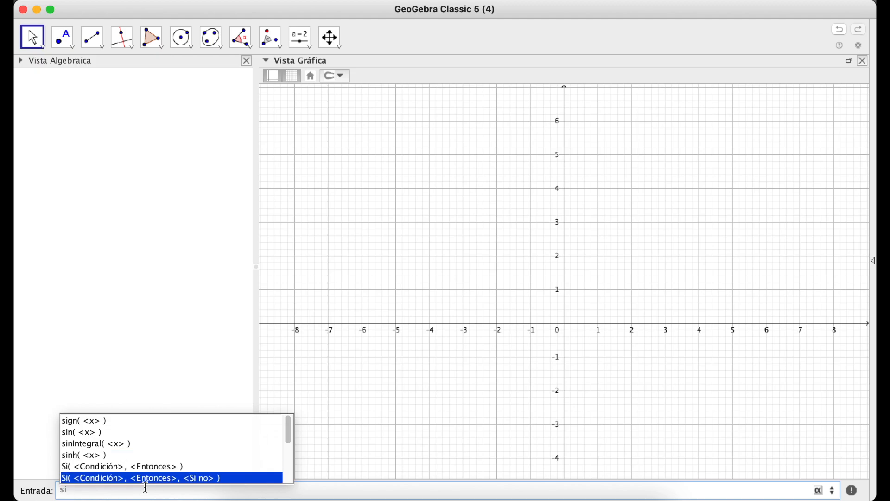
{"action": "key", "text": "Up"}
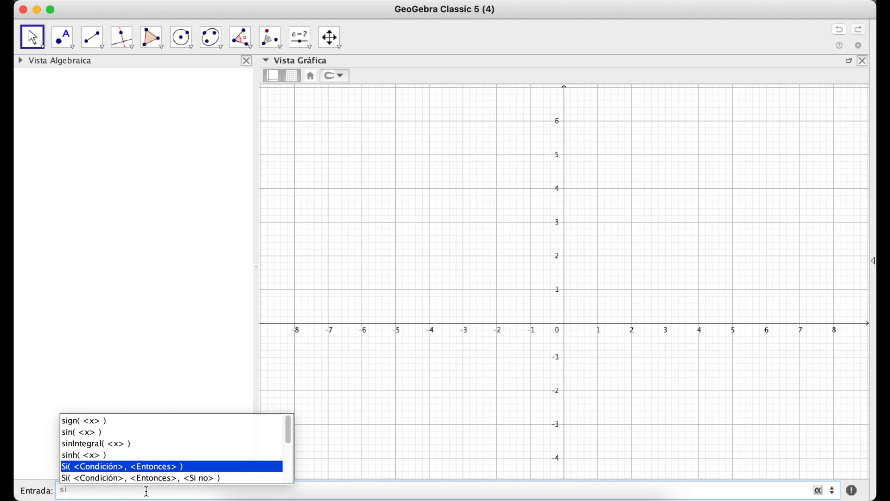
{"action": "key", "text": "Down"}
{"action": "key", "text": "Up"}
{"action": "key", "text": "Down"}
{"action": "key", "text": "Up"}
{"action": "key", "text": "Return"}
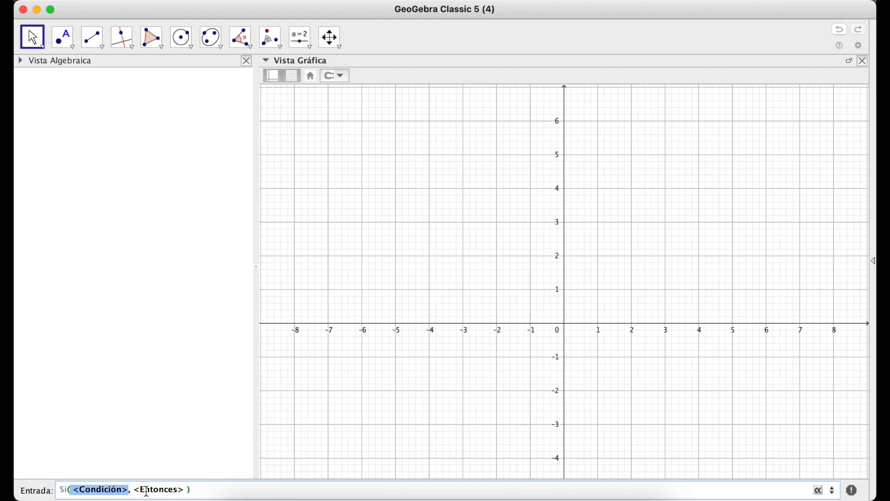
{"action": "left_click_drag", "start_coordinate": [197, 491], "coordinate": [60, 491]}
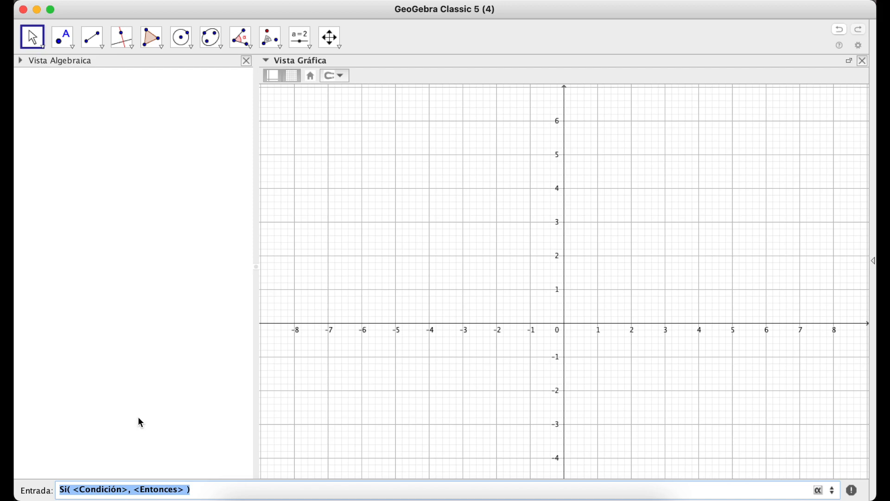
{"action": "left_click", "coordinate": [113, 489]}
{"action": "left_click_drag", "start_coordinate": [73, 490], "coordinate": [125, 492]}
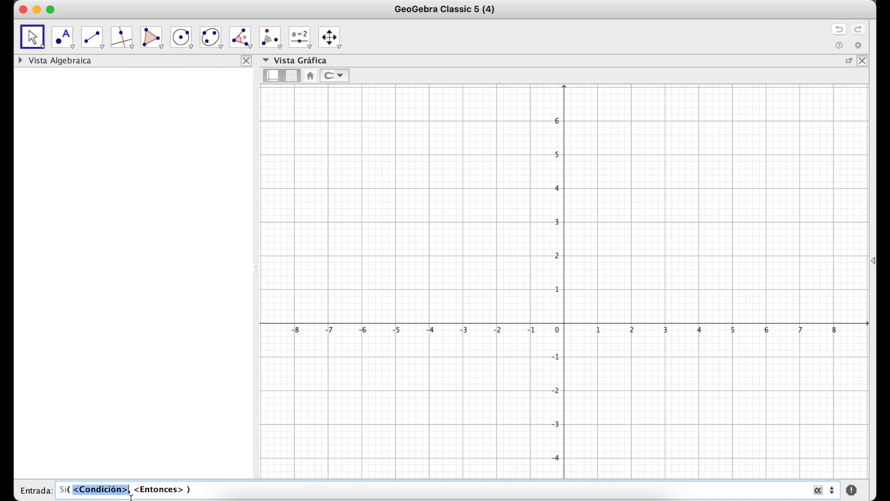
{"action": "left_click_drag", "start_coordinate": [136, 491], "coordinate": [183, 491]}
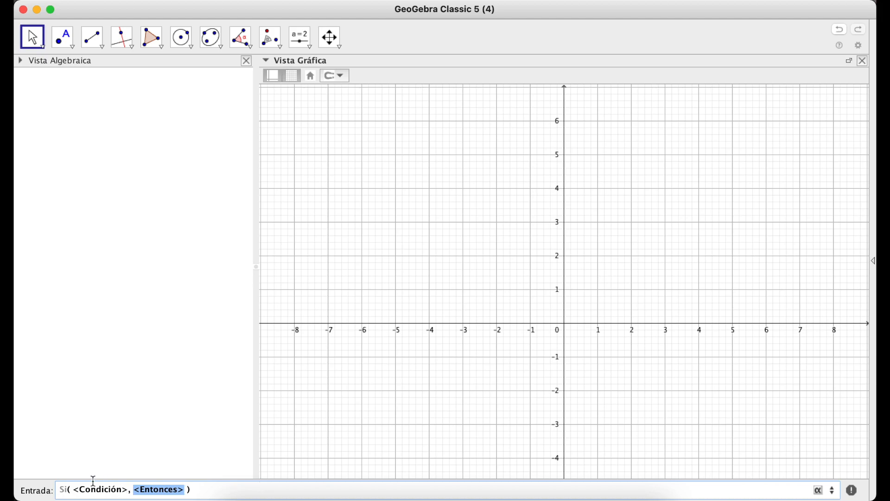
Step: Complete the conditional command with condition x<4 and result x^2, and create the function
{"action": "left_click", "coordinate": [64, 491]}
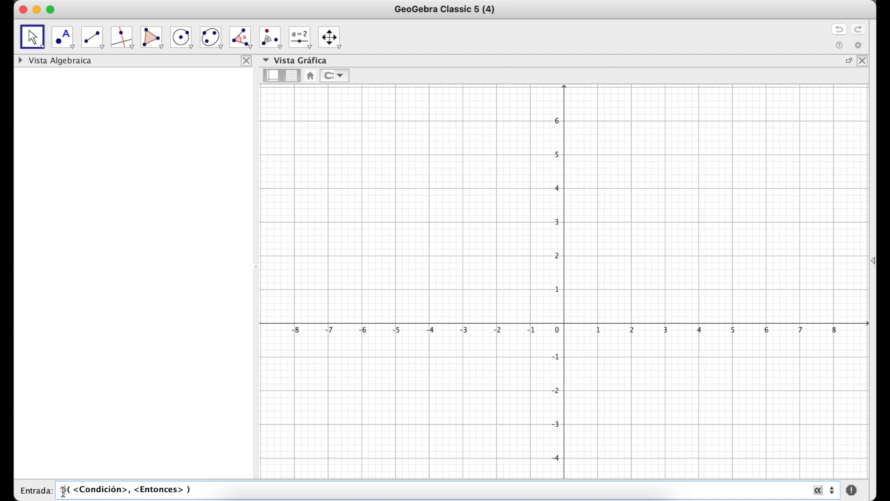
{"action": "key", "text": "Tab"}
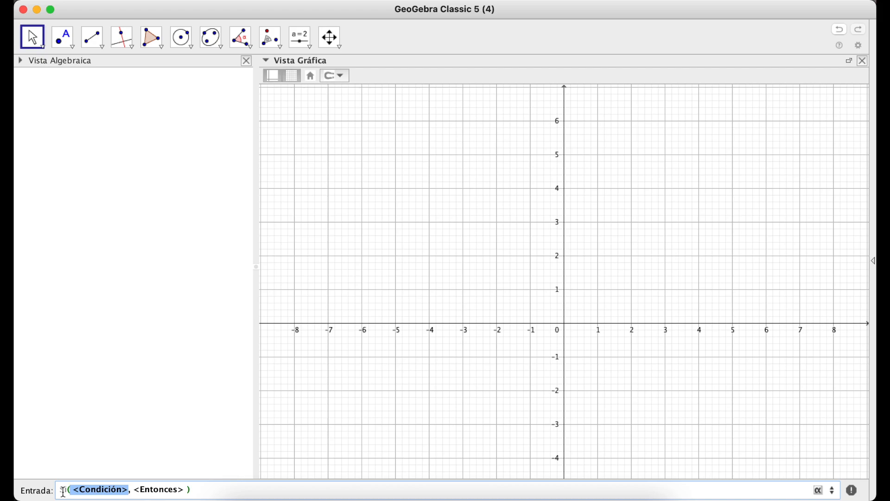
{"action": "type", "text": "x"}
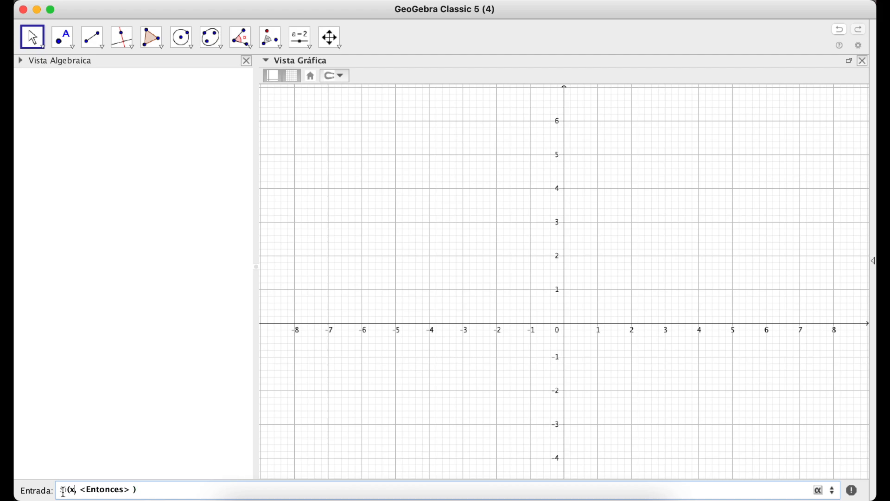
{"action": "type", "text": "<4"}
{"action": "key", "text": "Tab"}
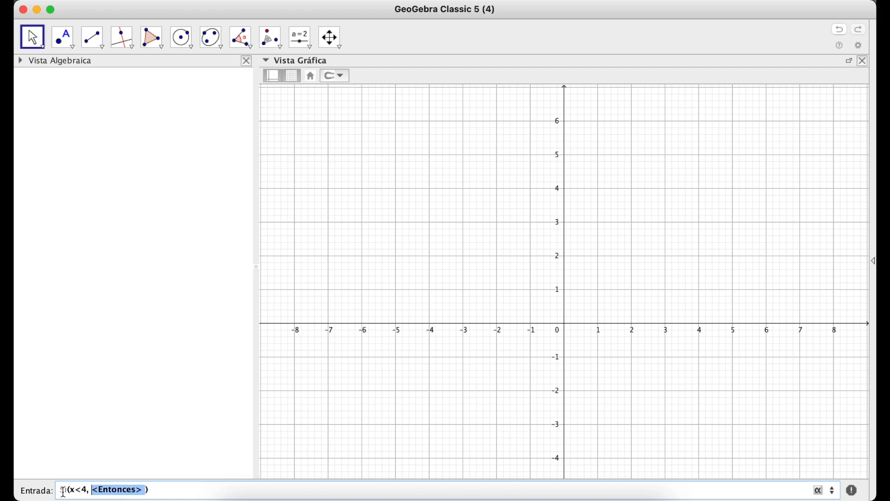
{"action": "type", "text": "x<4, x"}
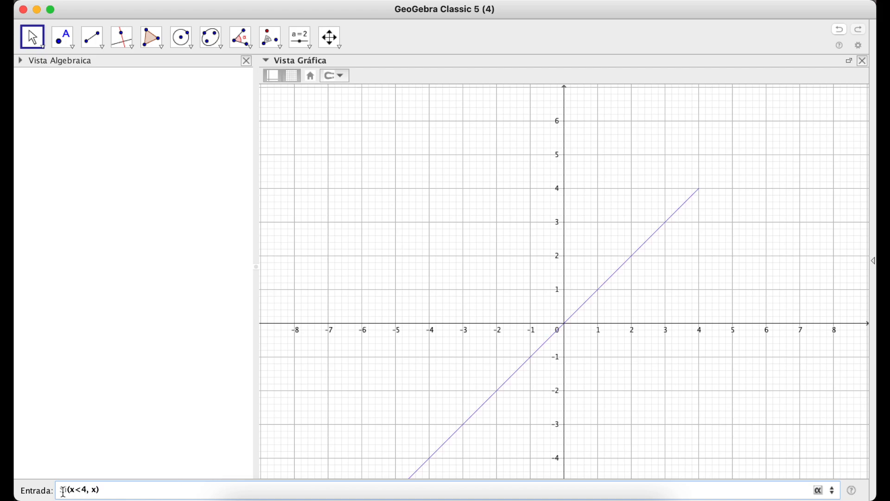
{"action": "type", "text": "^2"}
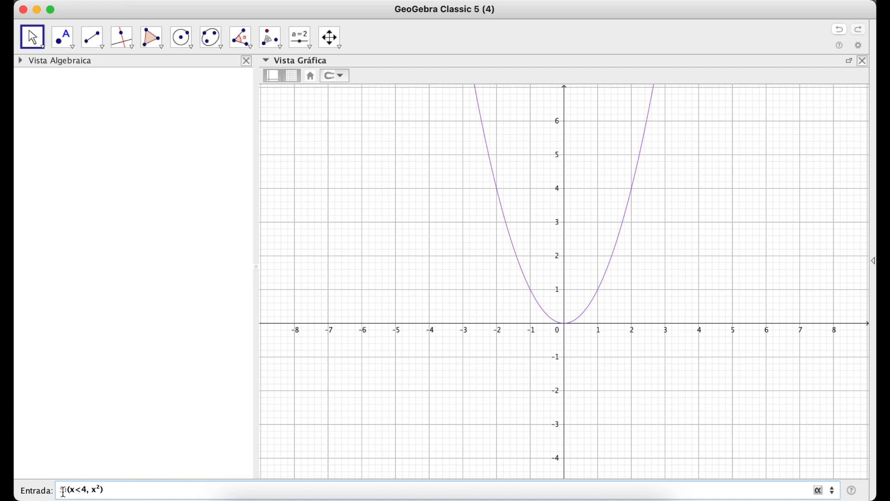
{"action": "key", "text": "Return"}
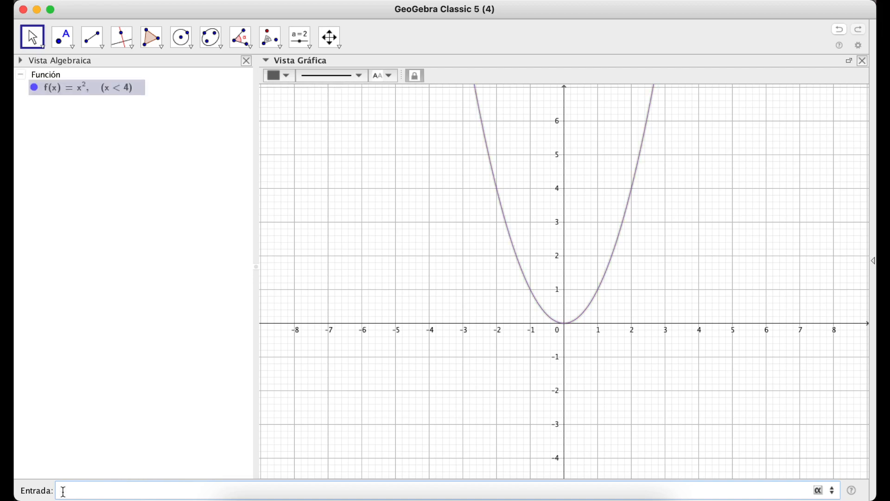
Step: Compress the vertical axis scale to view the parabola's end at x = 4
{"action": "left_click", "coordinate": [429, 283]}
{"action": "left_click_drag", "start_coordinate": [582, 198], "coordinate": [568, 218]}
{"action": "scroll", "coordinate": [559, 235], "scroll_direction": "down", "scroll_amount": 3}
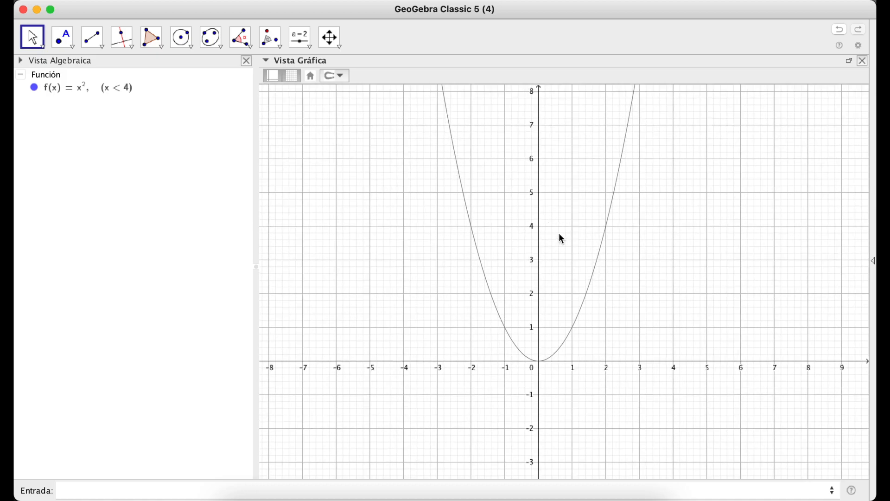
{"action": "left_click", "coordinate": [331, 38]}
{"action": "left_click_drag", "start_coordinate": [540, 137], "coordinate": [542, 335]}
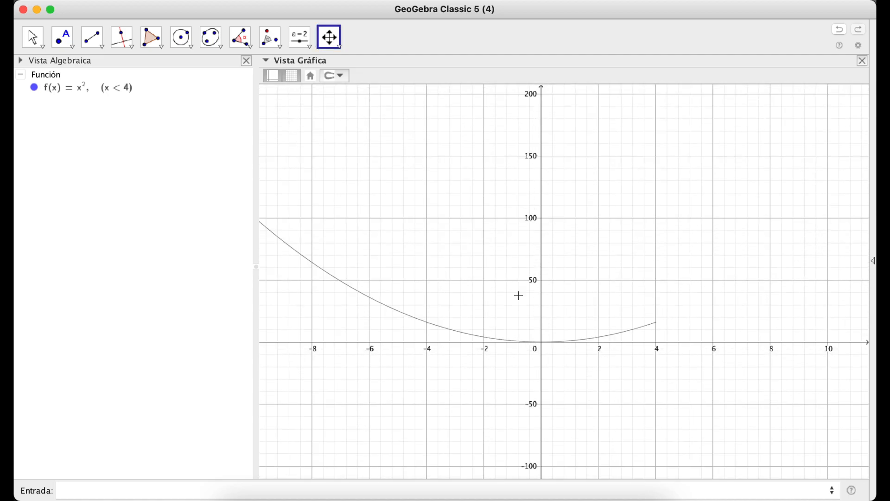
{"action": "left_click", "coordinate": [34, 39]}
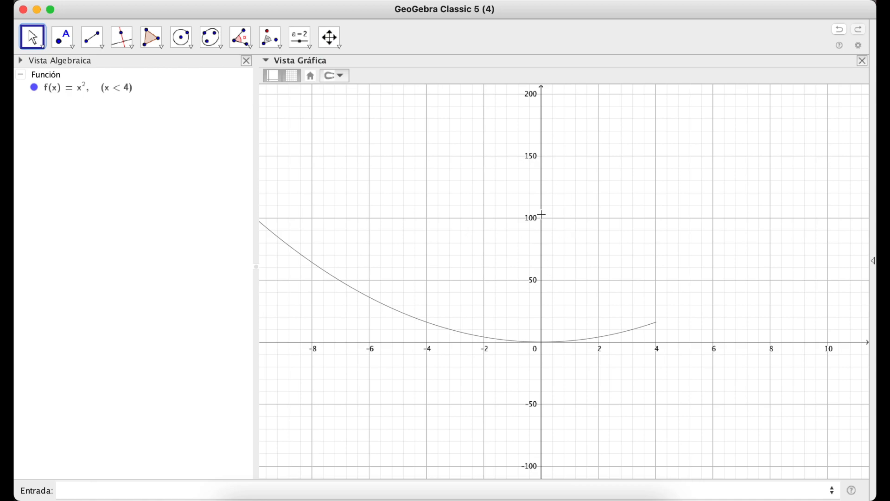
Step: Change the condition in the definition of f(x) to 0<x < 4, keeping x² as the result
{"action": "left_click", "coordinate": [642, 329]}
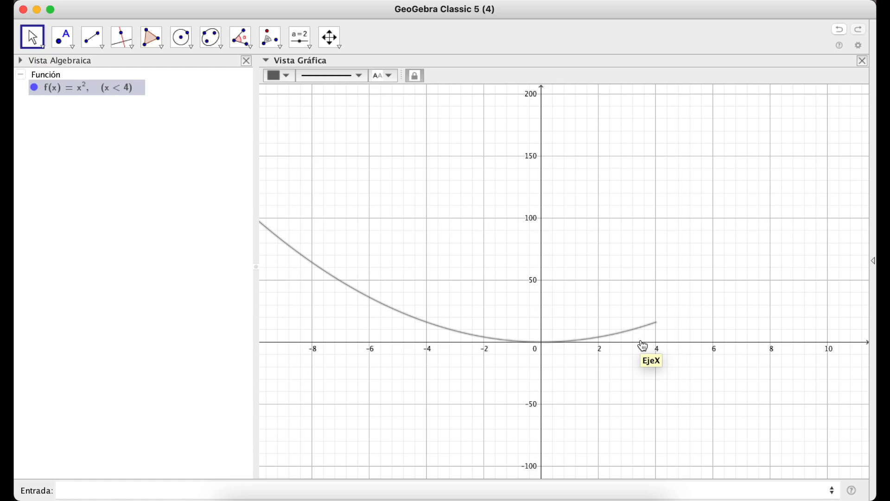
{"action": "double_click", "coordinate": [116, 88]}
{"action": "left_click", "coordinate": [99, 88]}
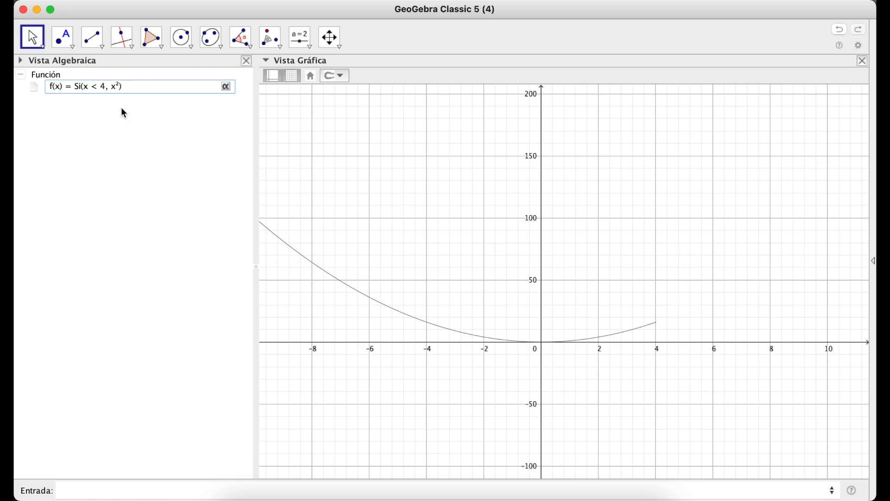
{"action": "key", "text": "shift+Right"}
{"action": "key", "text": "shift+Right"}
{"action": "key", "text": "shift+Left"}
{"action": "key", "text": "shift+Left"}
{"action": "key", "text": "shift+Left"}
{"action": "key", "text": "shift+Left"}
{"action": "key", "text": "Left"}
{"action": "type", "text": "<"}
{"action": "key", "text": "Left"}
{"action": "type", "text": "0"}
{"action": "left_click_drag", "start_coordinate": [85, 88], "coordinate": [118, 86]}
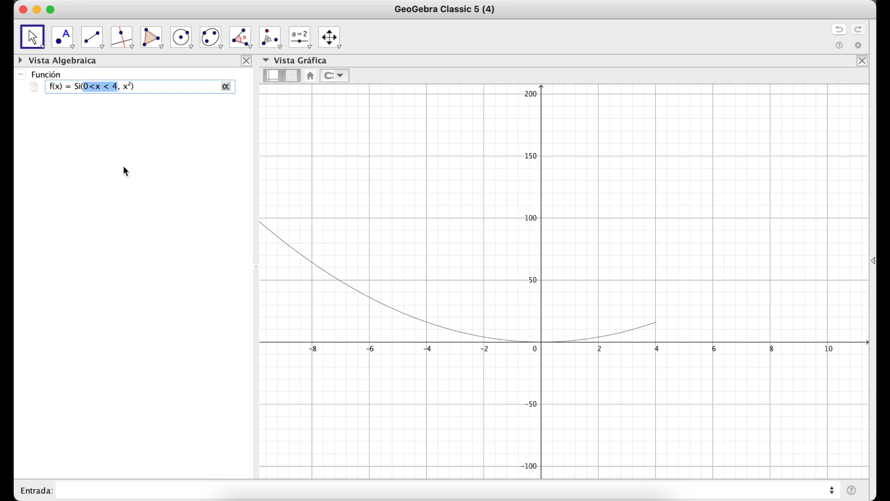
{"action": "key", "text": "Return"}
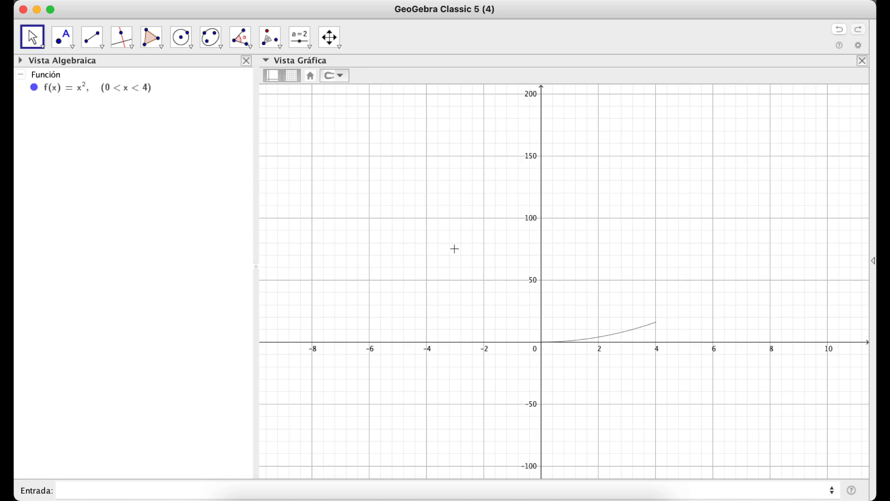
Step: Restore the standard view and compress the vertical axis to about 35 at the top so the whole curve segment fits
{"action": "left_click", "coordinate": [340, 150]}
{"action": "left_click", "coordinate": [310, 75]}
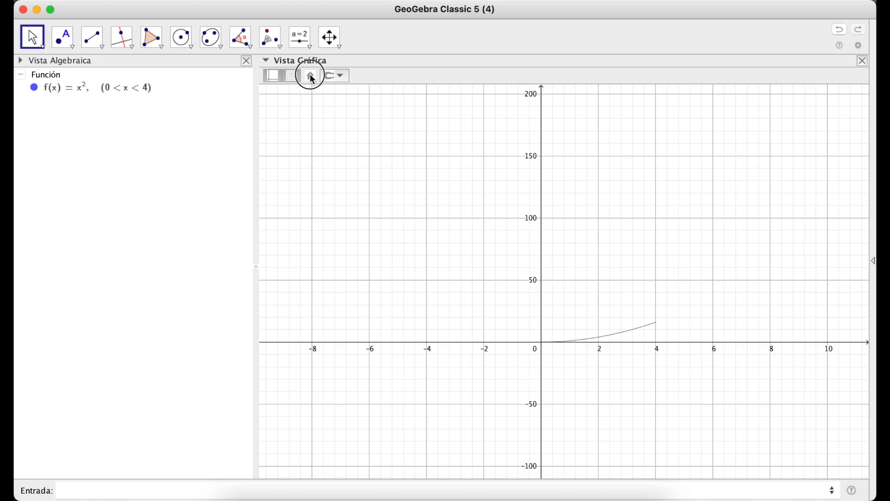
{"action": "left_click_drag", "start_coordinate": [738, 191], "coordinate": [675, 290]}
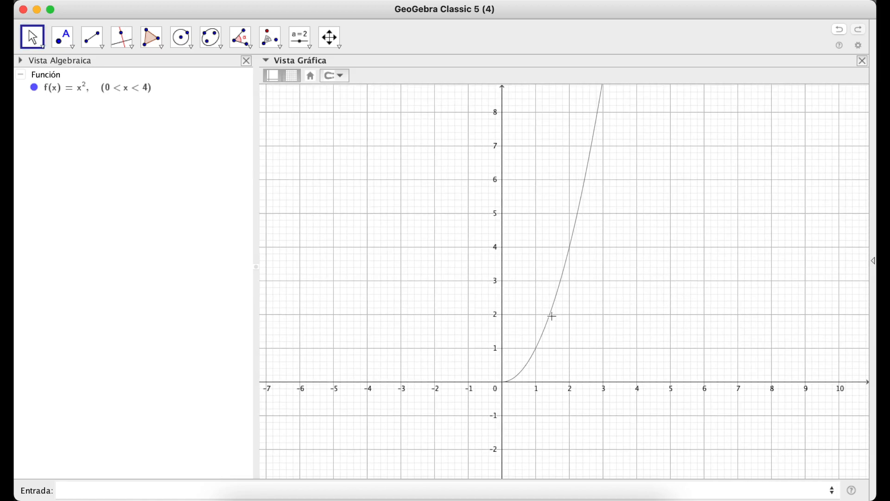
{"action": "left_click", "coordinate": [546, 330]}
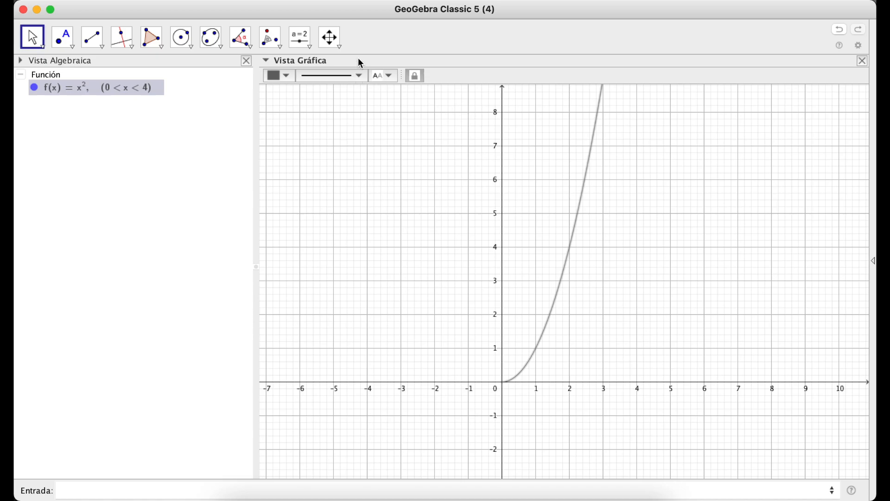
{"action": "left_click", "coordinate": [329, 37]}
{"action": "left_click_drag", "start_coordinate": [503, 127], "coordinate": [504, 323]}
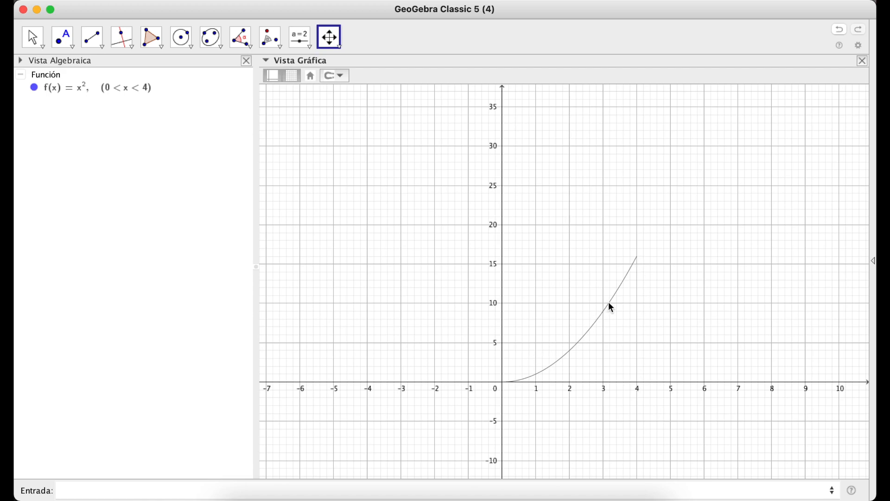
{"action": "left_click", "coordinate": [34, 40]}
{"action": "left_click", "coordinate": [33, 41]}
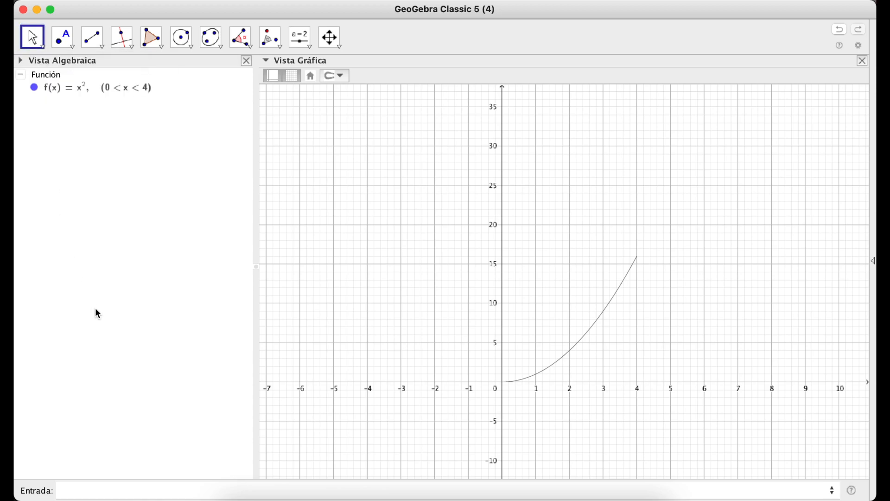
Step: Insert the three-argument command template Si( <Condición>, <Entonces>, <Si no> ) as a new algebra input
{"action": "left_click", "coordinate": [102, 493]}
{"action": "type", "text": "si"}
{"action": "key", "text": "Down"}
{"action": "key", "text": "Down"}
{"action": "key", "text": "Down"}
{"action": "key", "text": "Down"}
{"action": "key", "text": "Down"}
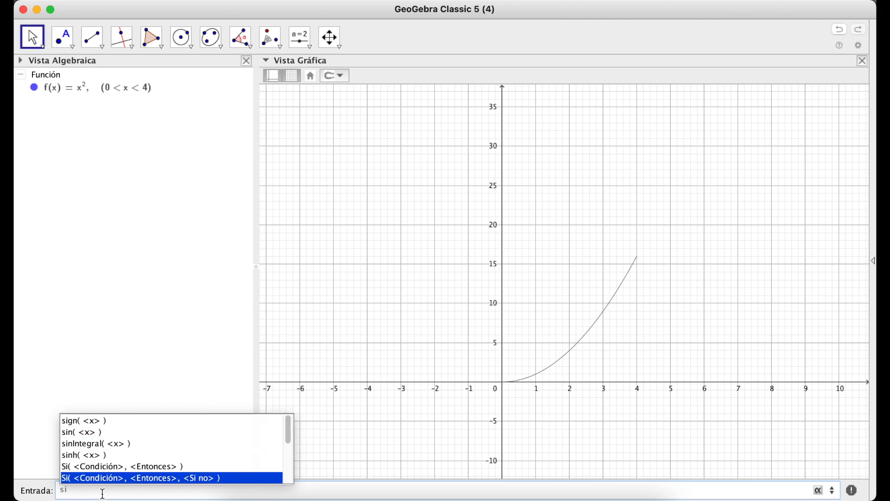
{"action": "key", "text": "Return"}
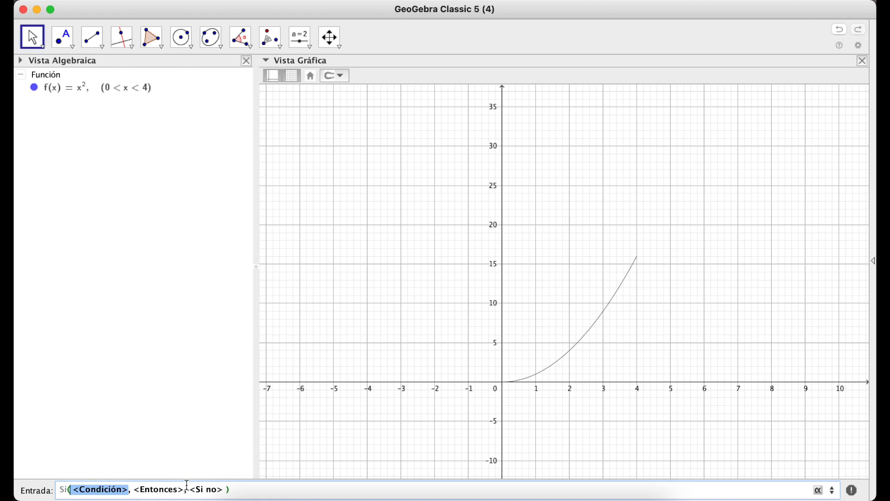
{"action": "left_click_drag", "start_coordinate": [185, 489], "coordinate": [76, 492]}
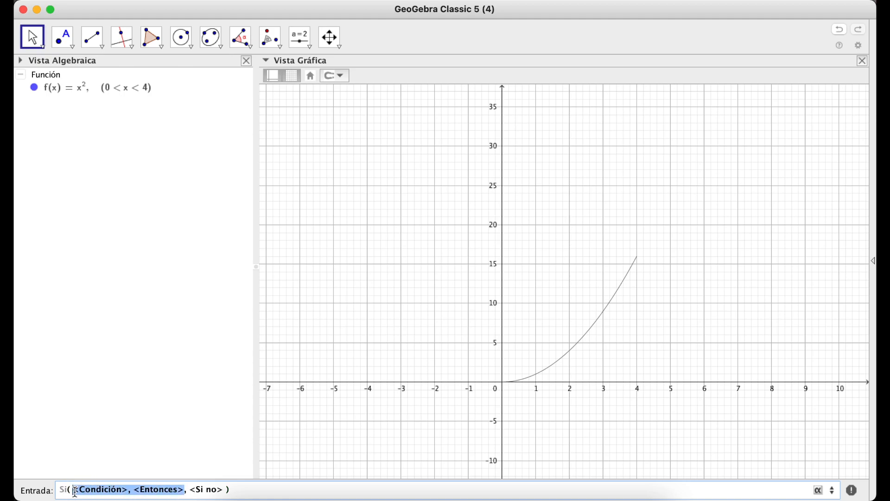
{"action": "left_click_drag", "start_coordinate": [227, 490], "coordinate": [188, 489]}
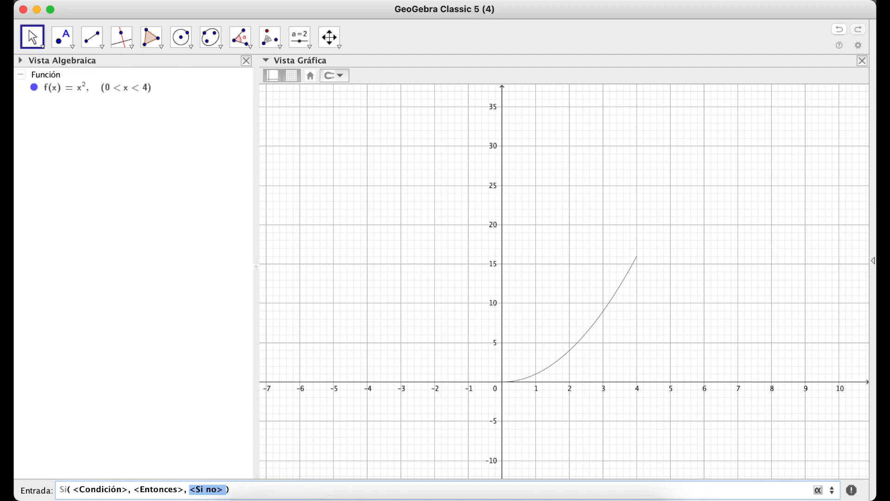
{"action": "left_click_drag", "start_coordinate": [71, 489], "coordinate": [224, 491]}
Step: Fill in the three-argument Si command with condition x>2, result sin(x) and alternative 3, and create the function
{"action": "left_click", "coordinate": [61, 489]}
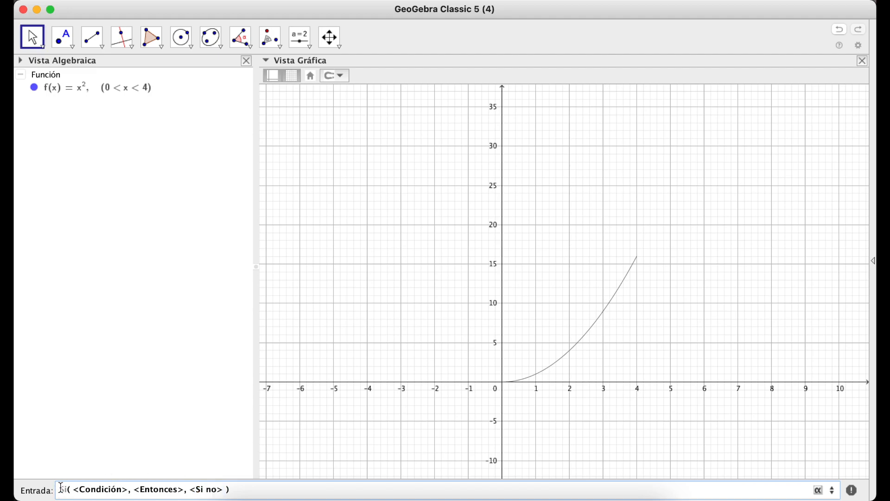
{"action": "key", "text": "Tab"}
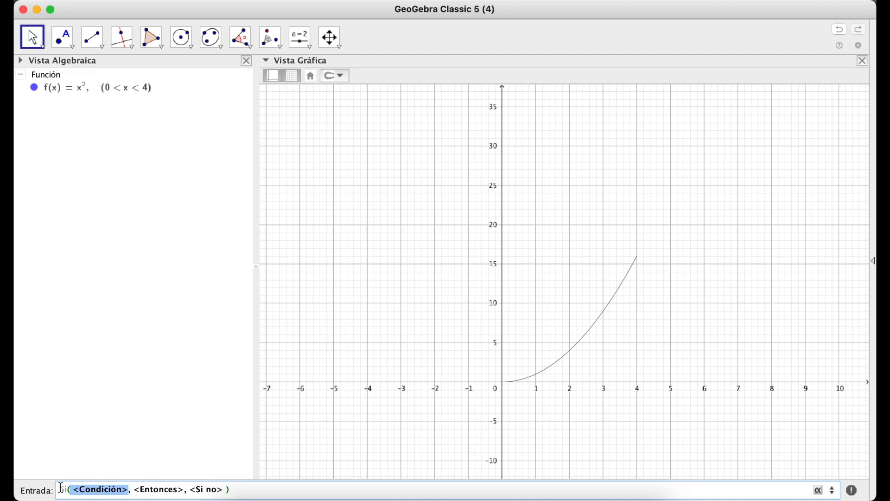
{"action": "type", "text": "x>2"}
{"action": "key", "text": "Tab"}
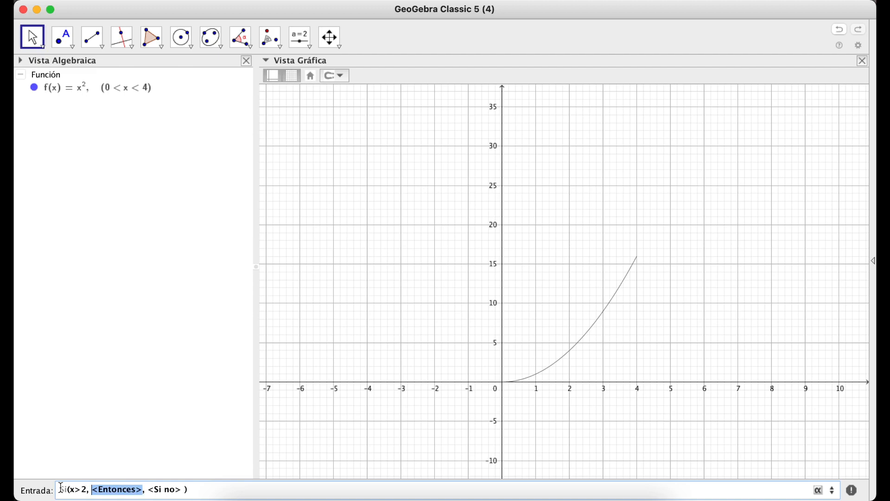
{"action": "type", "text": "sin"}
{"action": "key", "text": "Return"}
{"action": "type", "text": "x"}
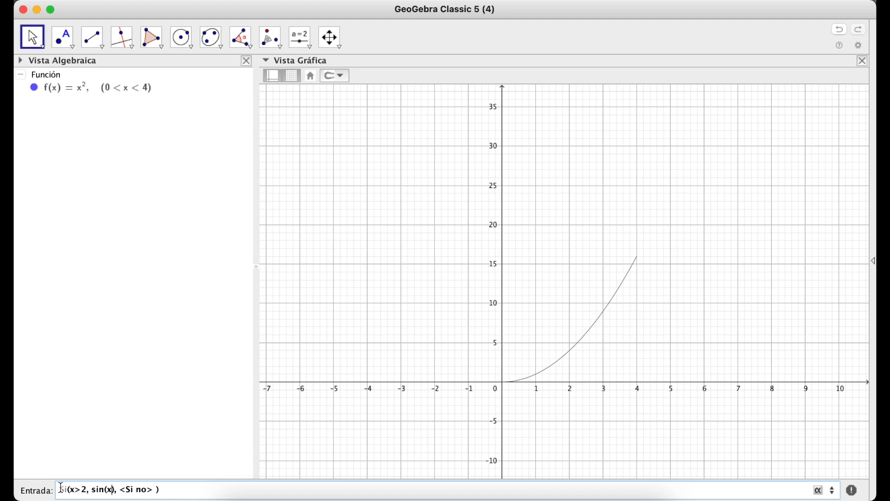
{"action": "key", "text": "Tab"}
{"action": "type", "text": "3"}
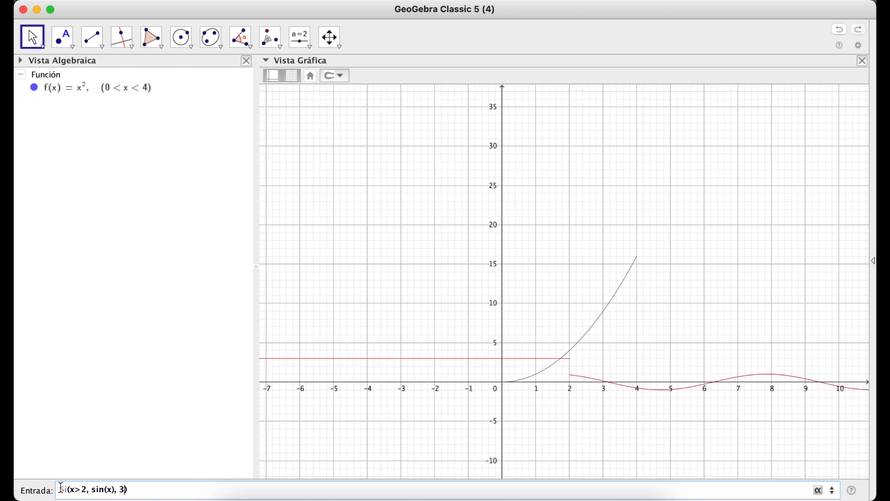
{"action": "key", "text": "Return"}
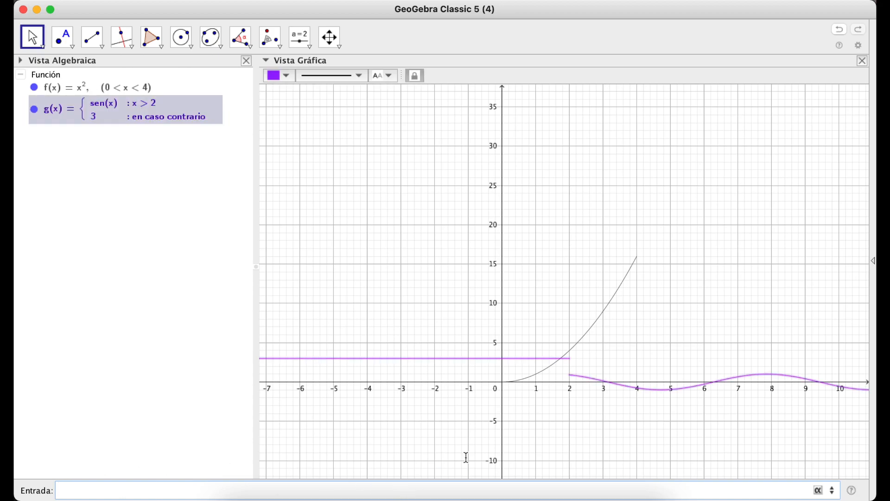
Step: Change the condition in the definition of g(x) to 5>x > 2, keeping sen(x) and 3 as its results
{"action": "left_click_drag", "start_coordinate": [628, 350], "coordinate": [586, 298]}
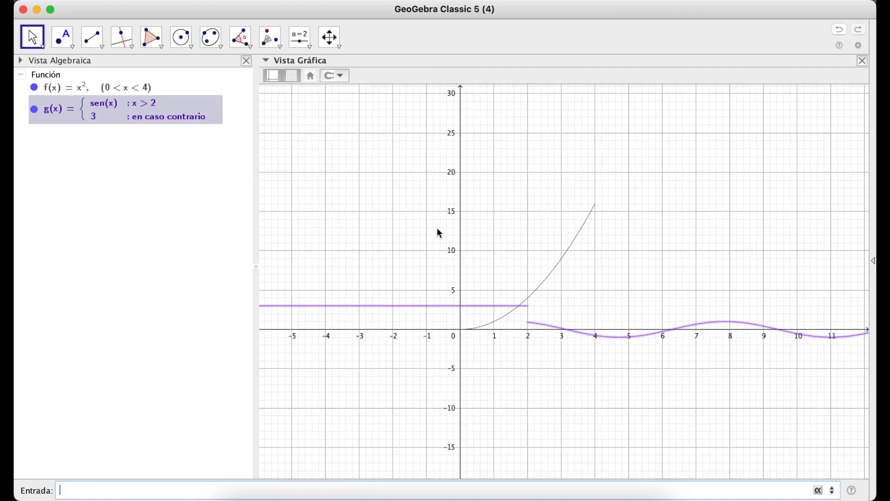
{"action": "left_click", "coordinate": [611, 290]}
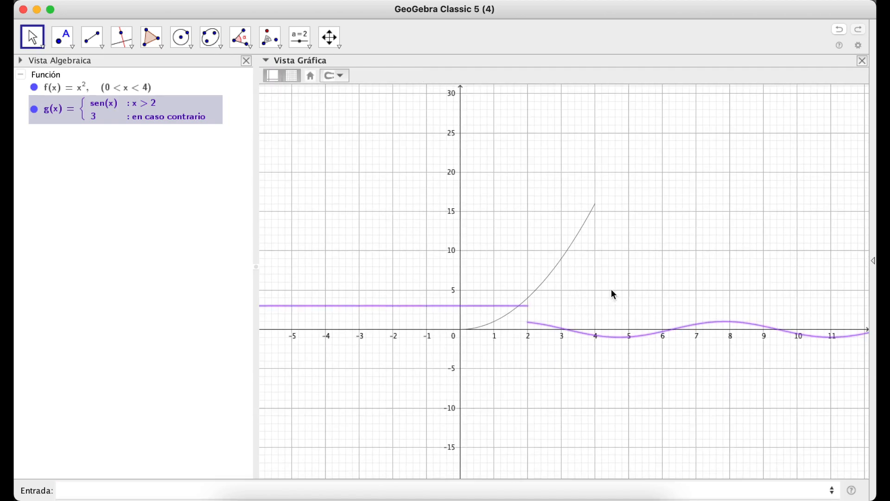
{"action": "left_click", "coordinate": [466, 308]}
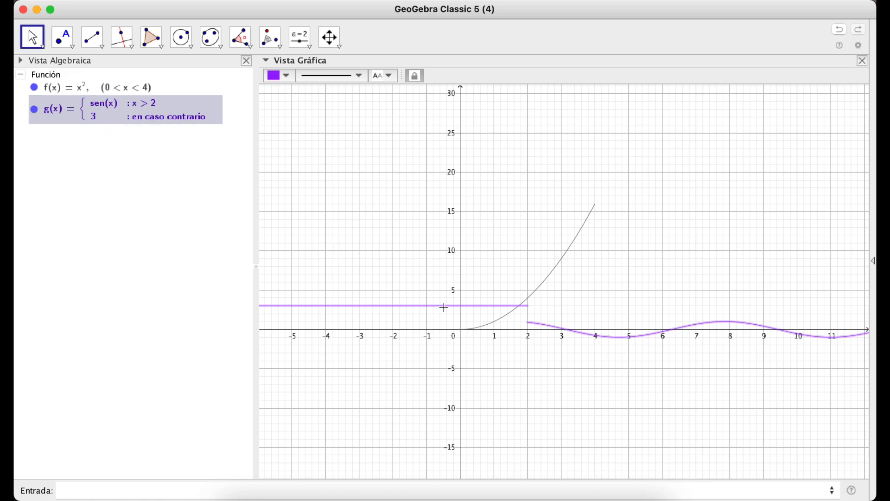
{"action": "double_click", "coordinate": [143, 107]}
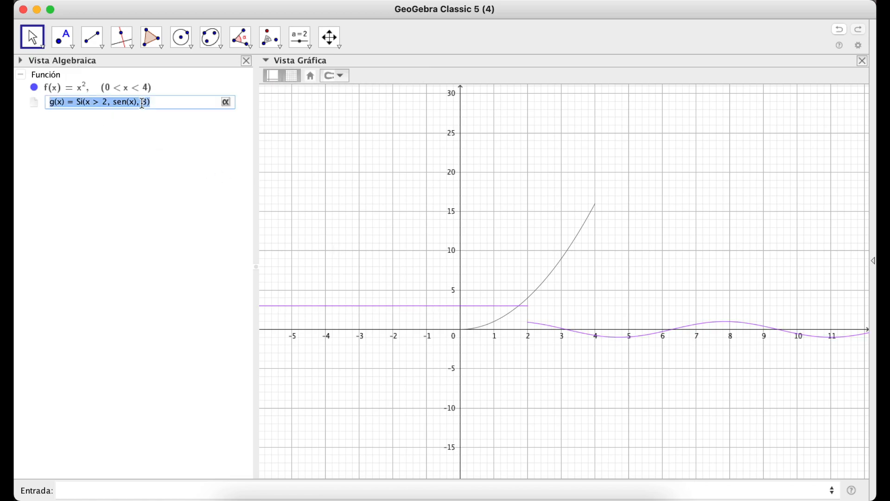
{"action": "left_click", "coordinate": [88, 103]}
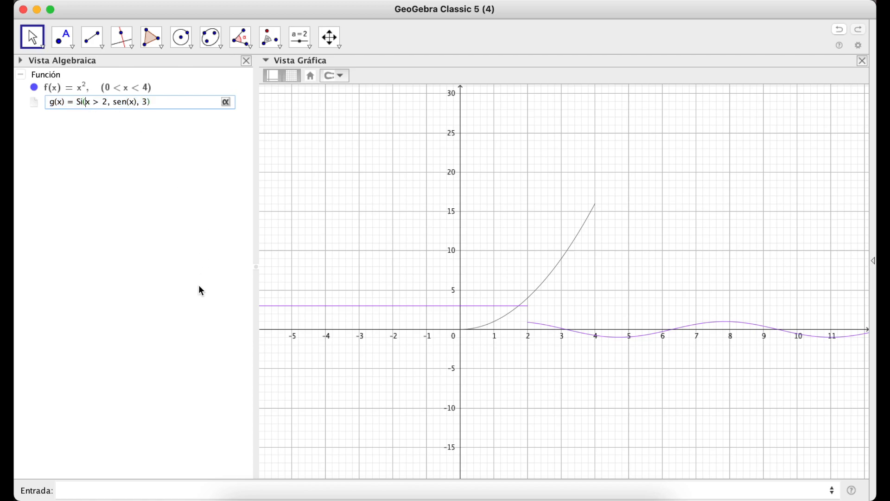
{"action": "key", "text": "Right"}
{"action": "key", "text": "Right"}
{"action": "type", "text": ">"}
{"action": "type", "text": "5"}
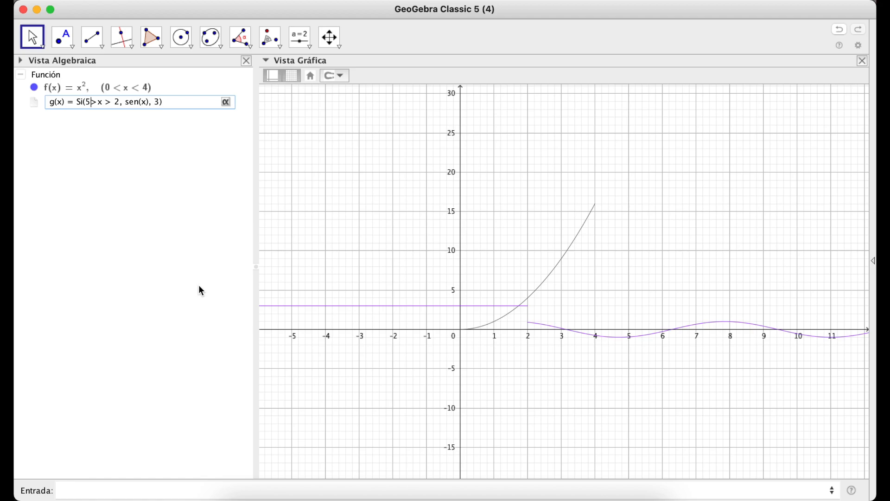
{"action": "key", "text": "Return"}
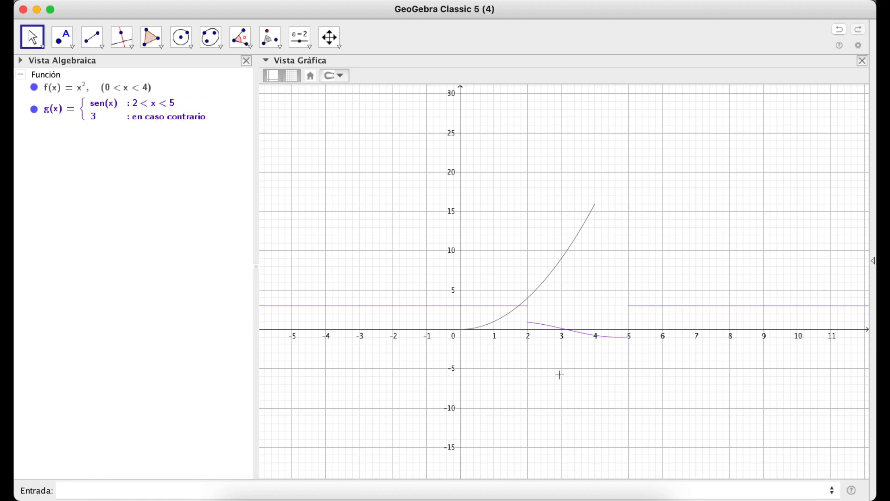
Step: Examine the pieces of g(x) inside and outside the interval from 2 to 5 on the graph
{"action": "left_click_drag", "start_coordinate": [698, 360], "coordinate": [645, 337]}
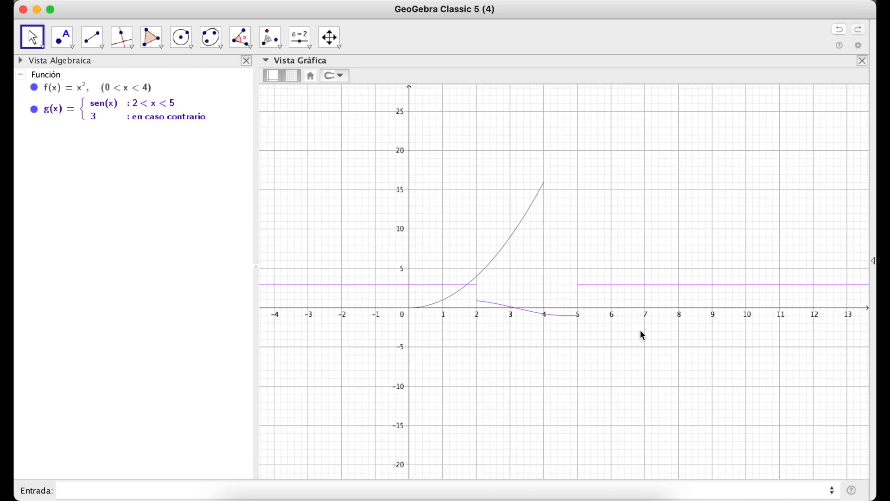
{"action": "left_click", "coordinate": [616, 285]}
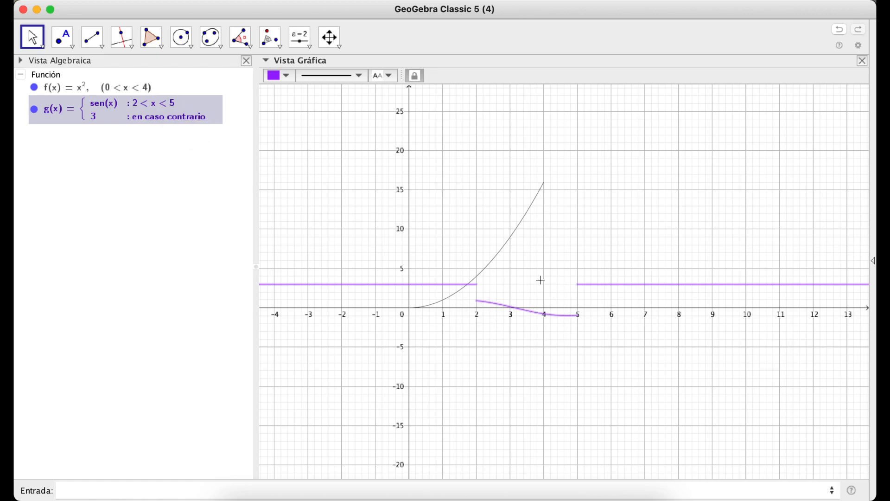
{"action": "left_click", "coordinate": [527, 368]}
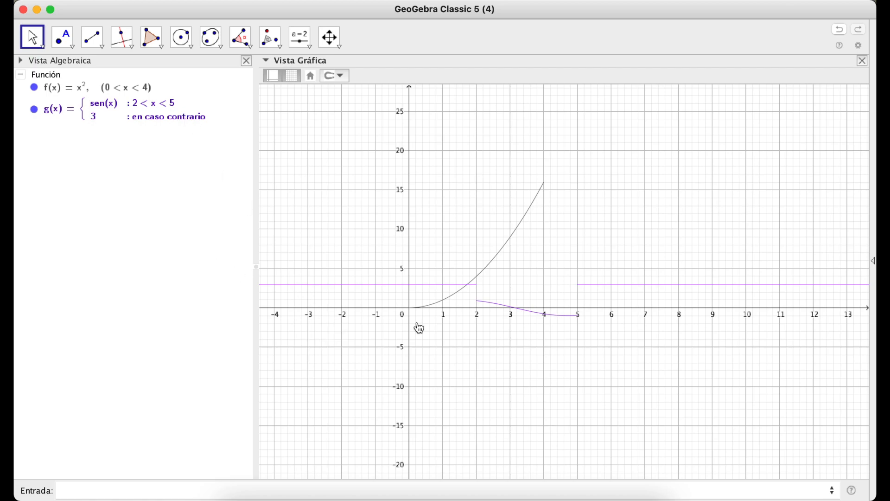
{"action": "left_click", "coordinate": [446, 288]}
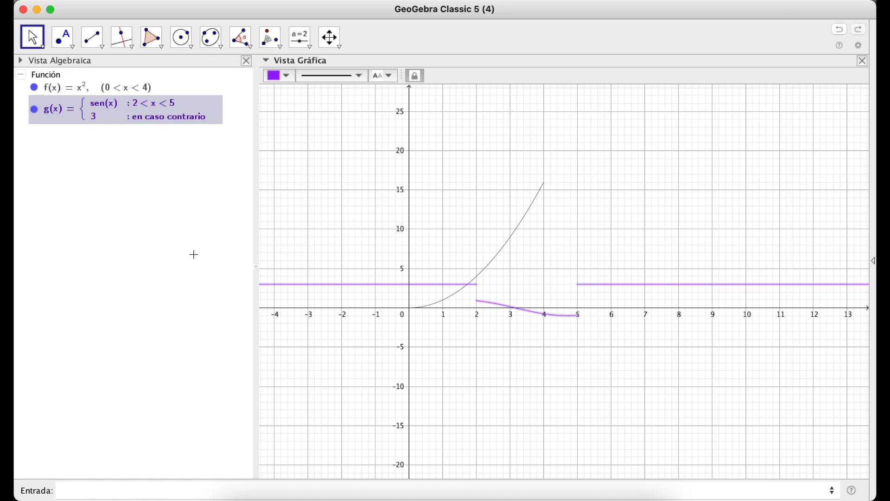
{"action": "left_click", "coordinate": [131, 166]}
Step: Insert the two-argument command template Si( <Condición>, <Entonces> ) as a new algebra input
{"action": "left_click", "coordinate": [129, 484]}
{"action": "type", "text": "si"}
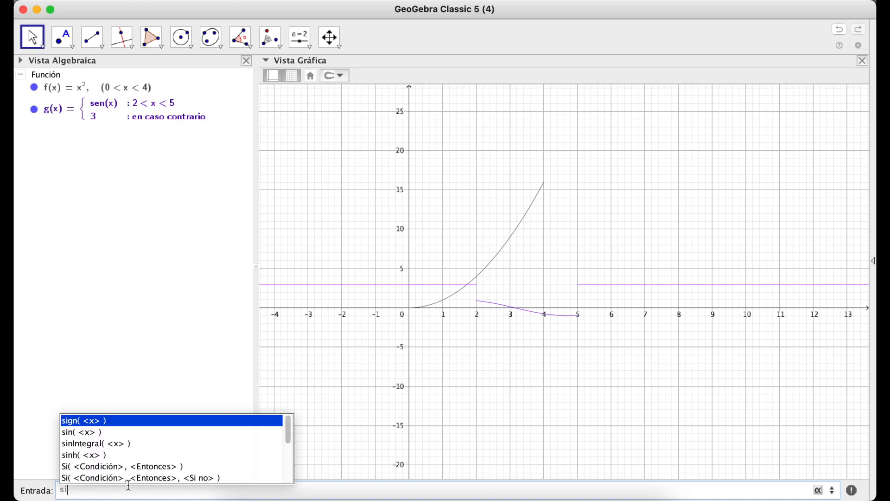
{"action": "key", "text": "Down"}
{"action": "key", "text": "Down"}
{"action": "key", "text": "Down"}
{"action": "key", "text": "Down"}
{"action": "key", "text": "Return"}
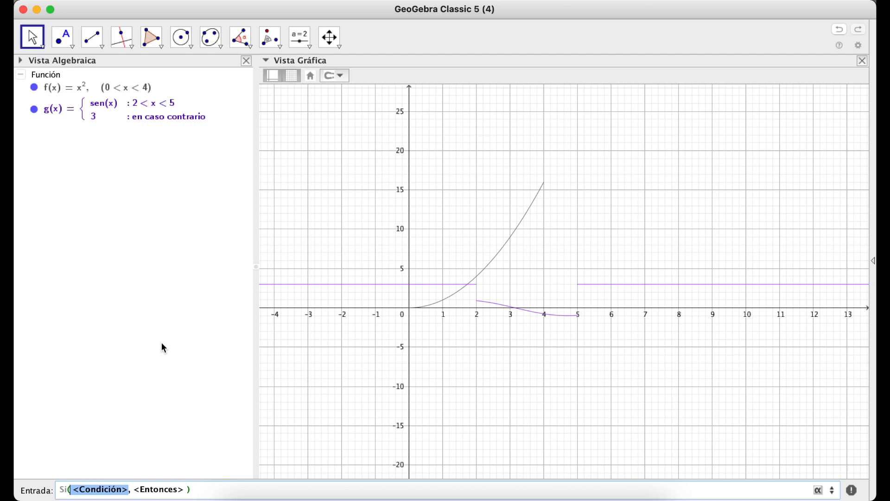
Step: Fill in the Si template with the condition x<-3 and the result x
{"action": "left_click", "coordinate": [65, 491]}
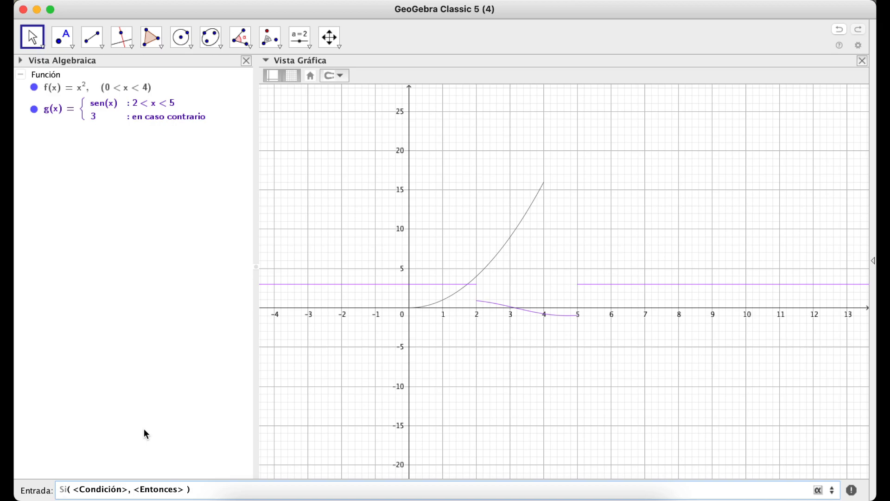
{"action": "key", "text": "Tab"}
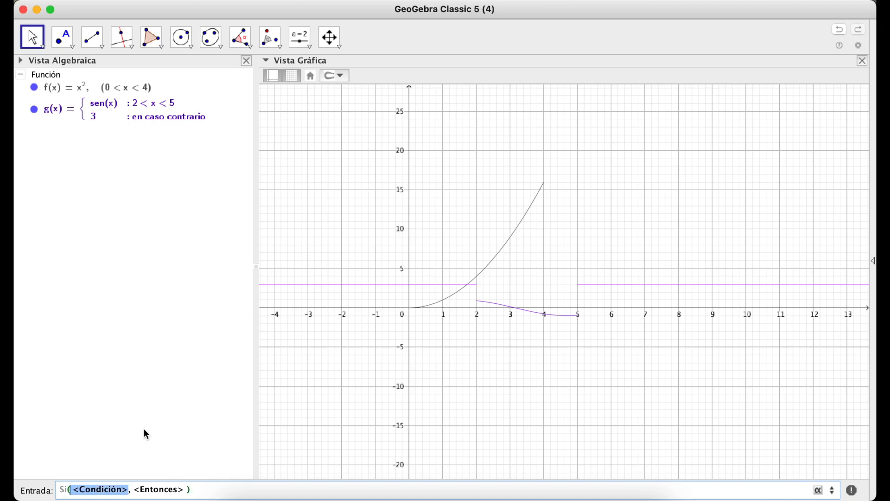
{"action": "type", "text": "x"}
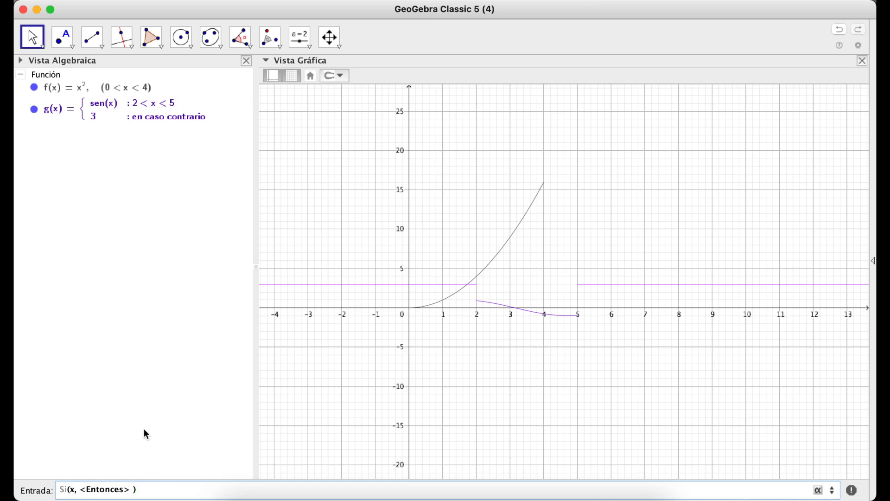
{"action": "type", "text": "<-3"}
{"action": "key", "text": "Tab"}
{"action": "type", "text": "x"}
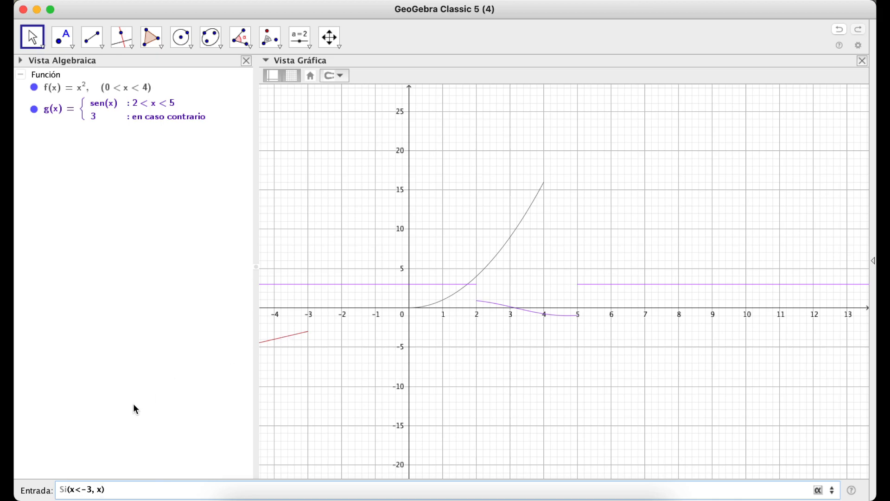
Step: Add a second condition, -3<=x<0, after the first result in the same Si command
{"action": "left_click", "coordinate": [73, 489]}
{"action": "left_click_drag", "start_coordinate": [74, 489], "coordinate": [92, 490]}
{"action": "left_click", "coordinate": [102, 490]}
{"action": "type", "text": ","}
{"action": "type", "text": "-3"}
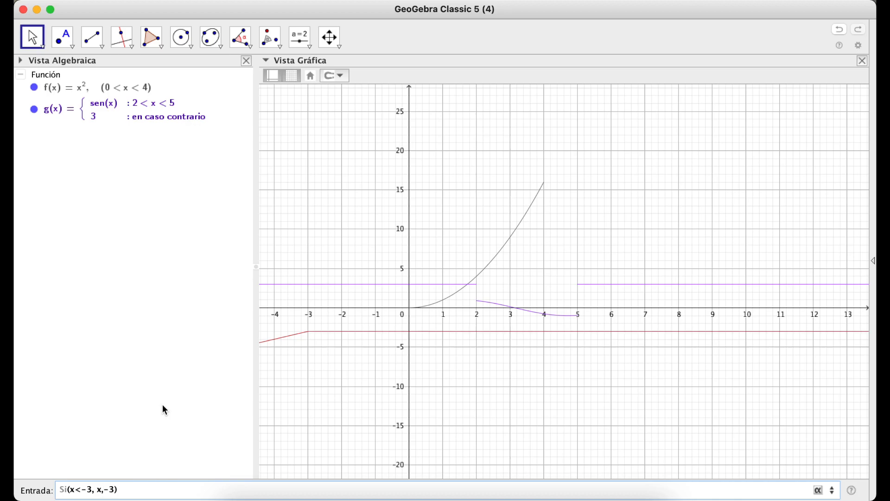
{"action": "type", "text": "<=x"}
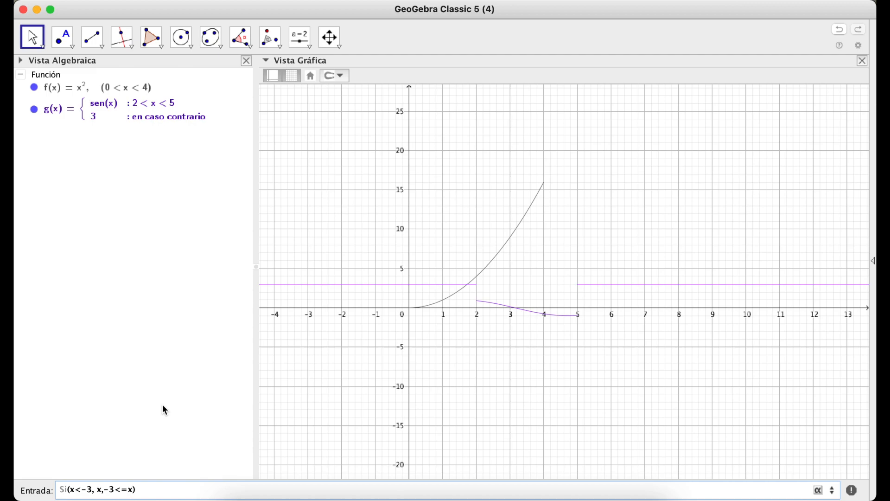
{"action": "type", "text": "<0"}
Step: Enter x²-1 as the result for the condition -3<=x<0 in the Si command
{"action": "key", "text": "shift+Left"}
{"action": "key", "text": "shift+Left"}
{"action": "key", "text": "shift+Left"}
{"action": "key", "text": "shift+Left"}
{"action": "key", "text": "shift+Left"}
{"action": "key", "text": "shift+Left"}
{"action": "key", "text": "shift+Left"}
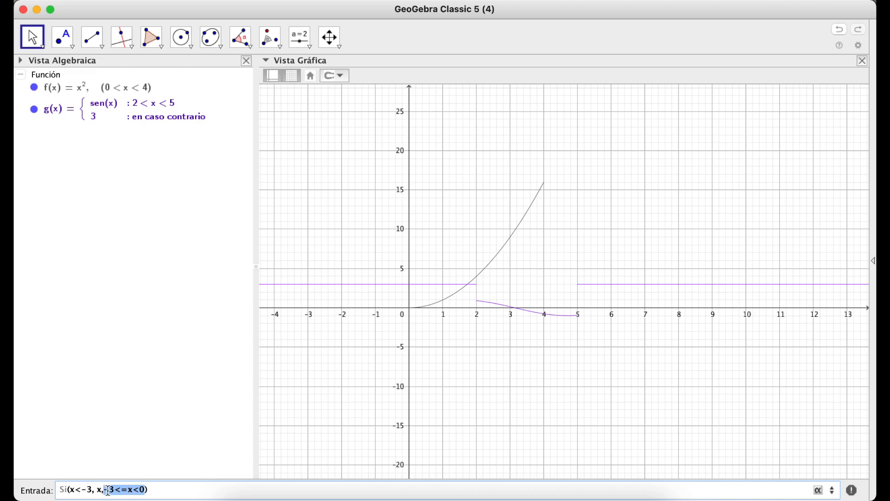
{"action": "left_click", "coordinate": [146, 490]}
{"action": "type", "text": ","}
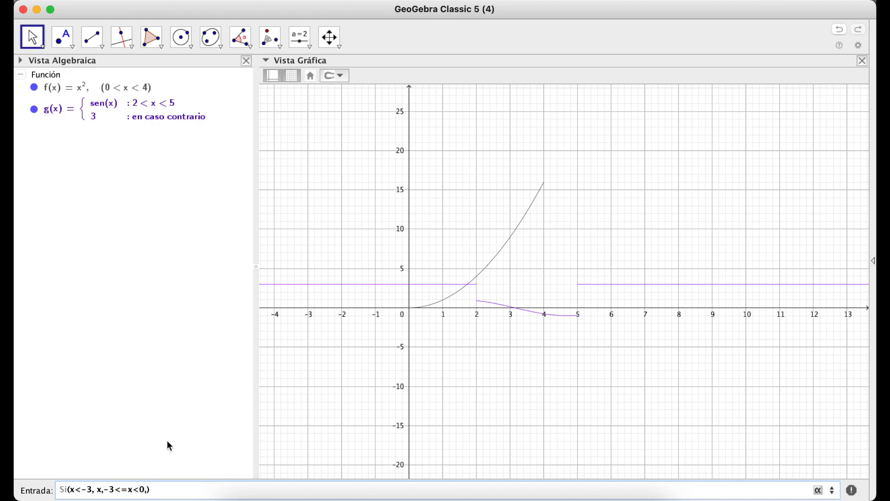
{"action": "type", "text": "x"}
{"action": "type", "text": "^2-"}
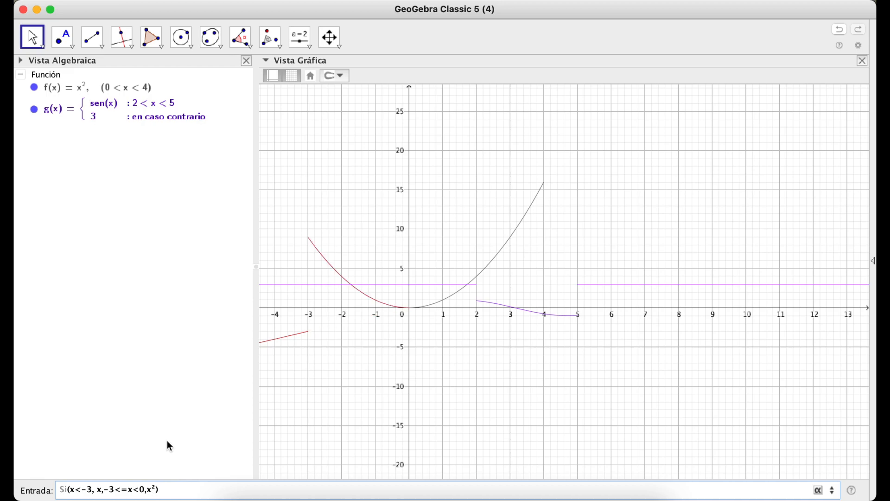
{"action": "type", "text": "1"}
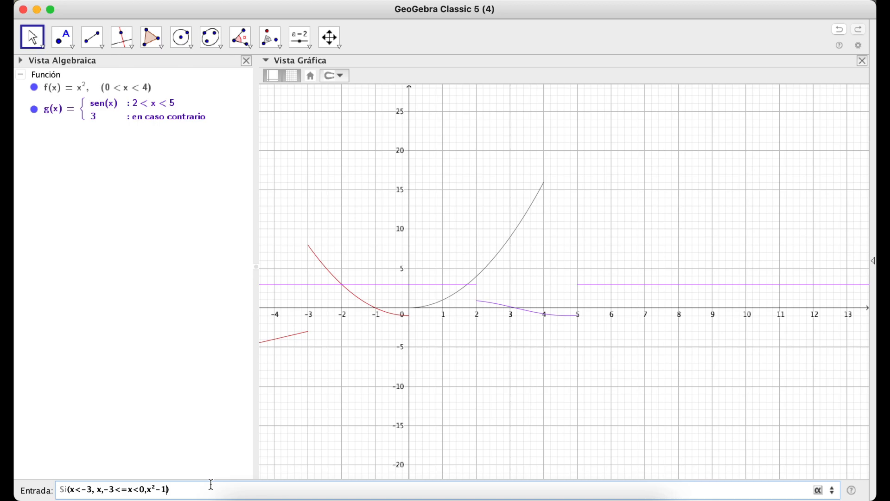
Step: Add a third piece to the Si command with the condition 0<x<3 and the result cos(x)
{"action": "type", "text": ","}
{"action": "left_click_drag", "start_coordinate": [69, 486], "coordinate": [102, 489]}
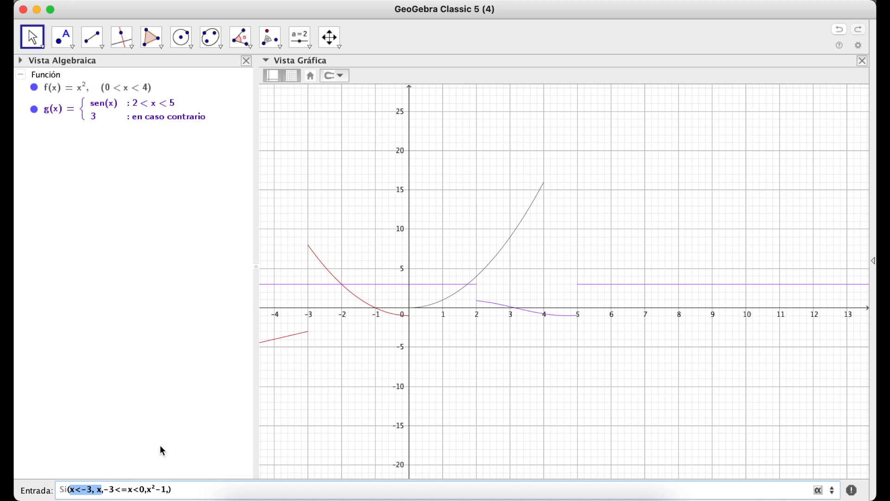
{"action": "left_click_drag", "start_coordinate": [104, 489], "coordinate": [168, 487]}
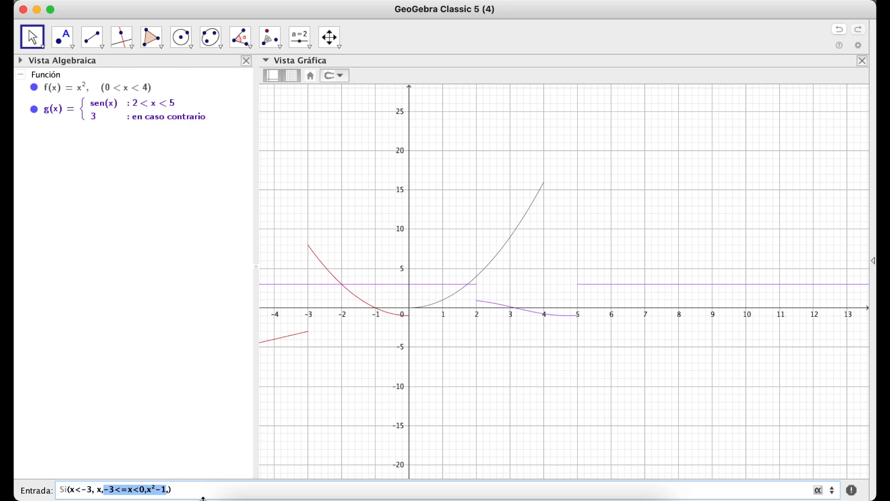
{"action": "key", "text": "Right"}
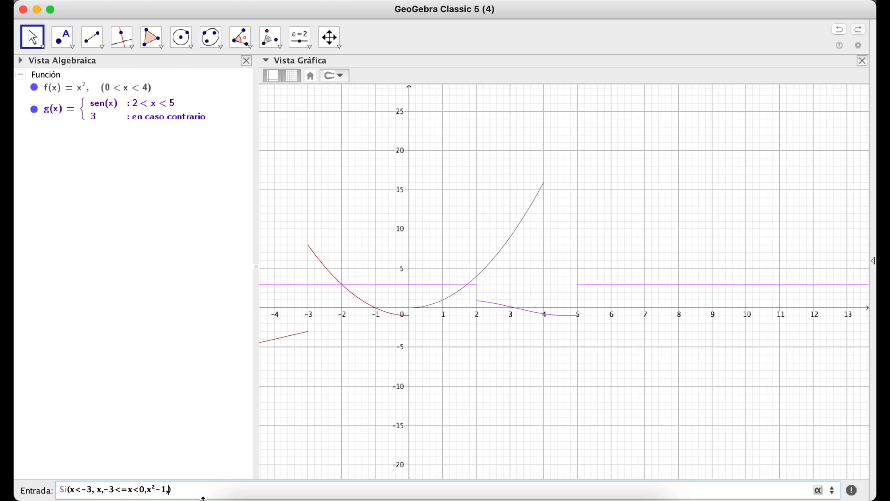
{"action": "type", "text": "0<x<3"}
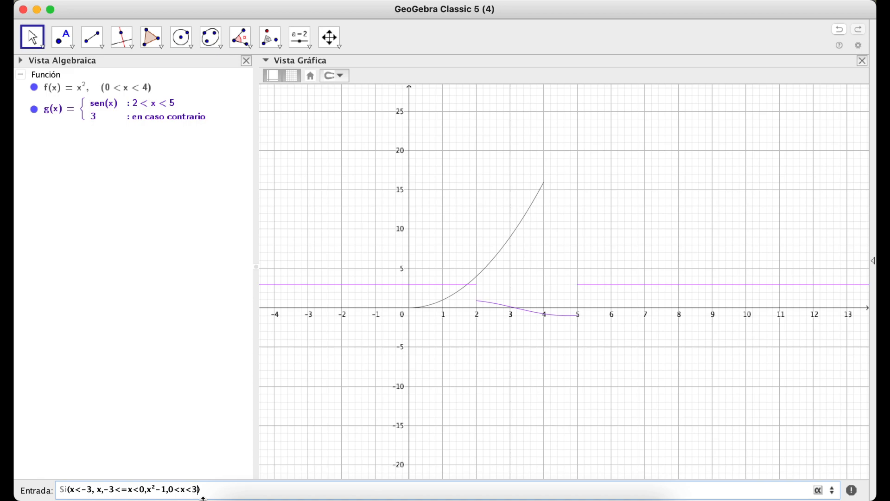
{"action": "type", "text": ",cos"}
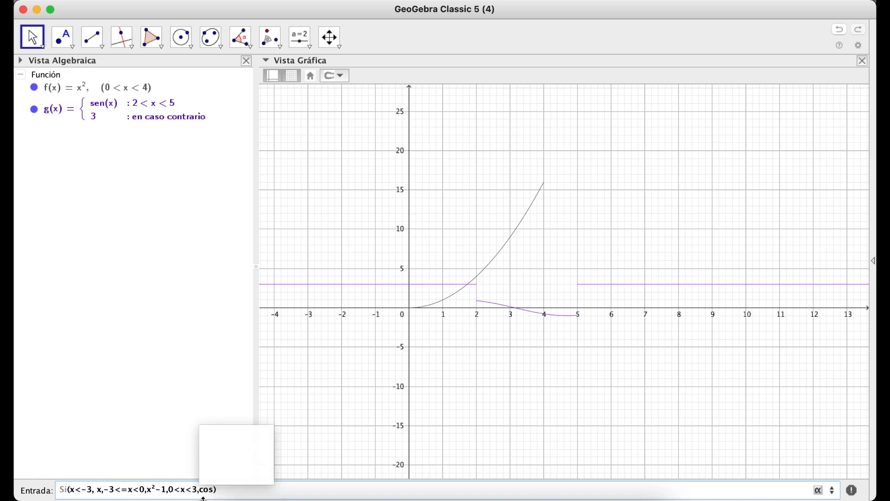
{"action": "key", "text": "Return"}
{"action": "type", "text": "x"}
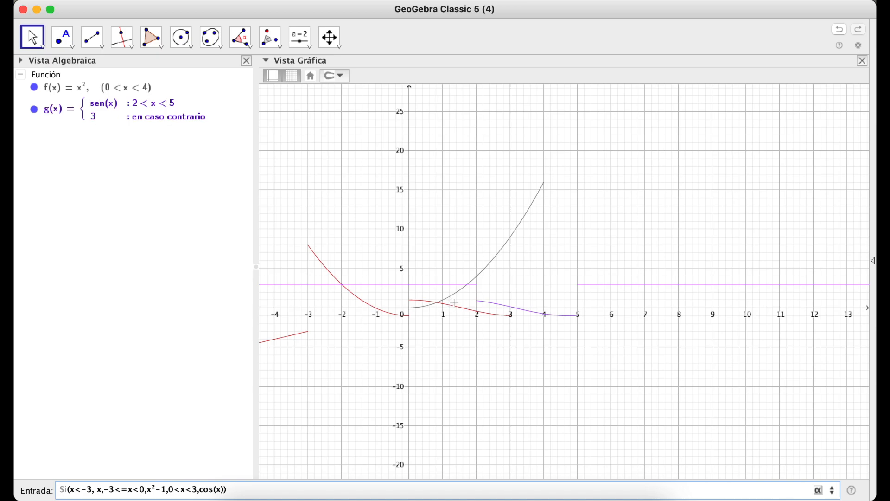
Step: Create the three-piece function from the completed Si command with pieces x, x²-1 and cos(x)
{"action": "left_click", "coordinate": [71, 490]}
{"action": "key", "text": "Return"}
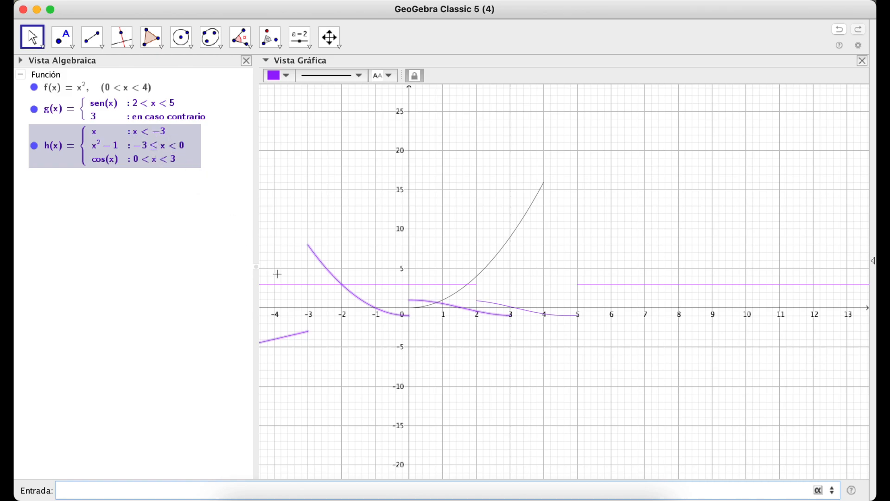
{"action": "left_click_drag", "start_coordinate": [334, 357], "coordinate": [461, 352]}
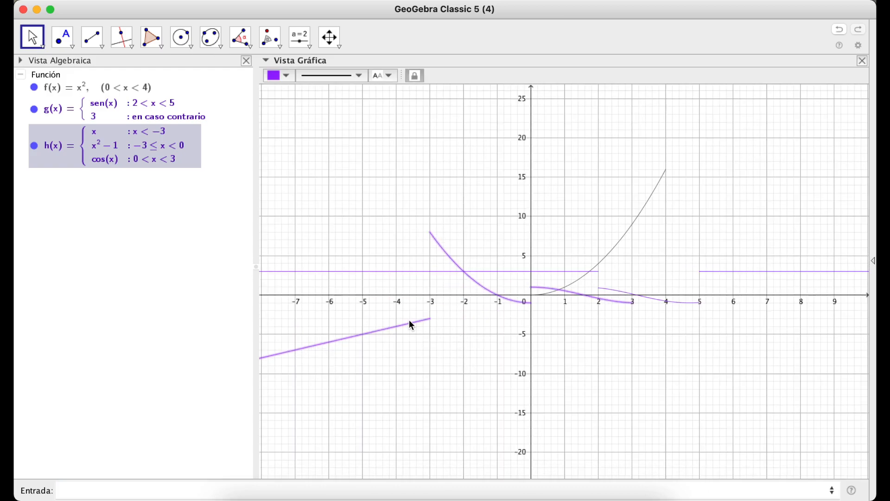
Step: Change the graph of h(x) to dark green and increase its line thickness
{"action": "left_click", "coordinate": [280, 75]}
{"action": "left_click", "coordinate": [315, 101]}
{"action": "left_click", "coordinate": [339, 76]}
{"action": "left_click_drag", "start_coordinate": [313, 178], "coordinate": [356, 253]}
{"action": "left_click", "coordinate": [356, 253]}
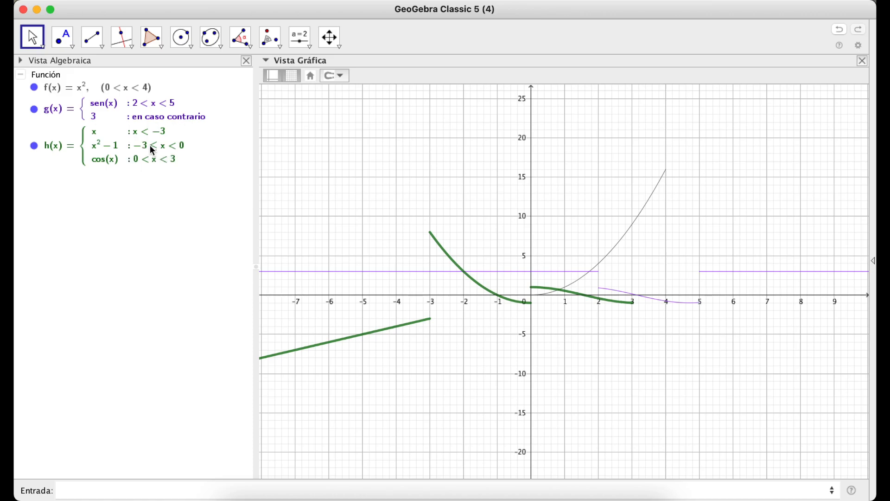
{"action": "left_click", "coordinate": [481, 289]}
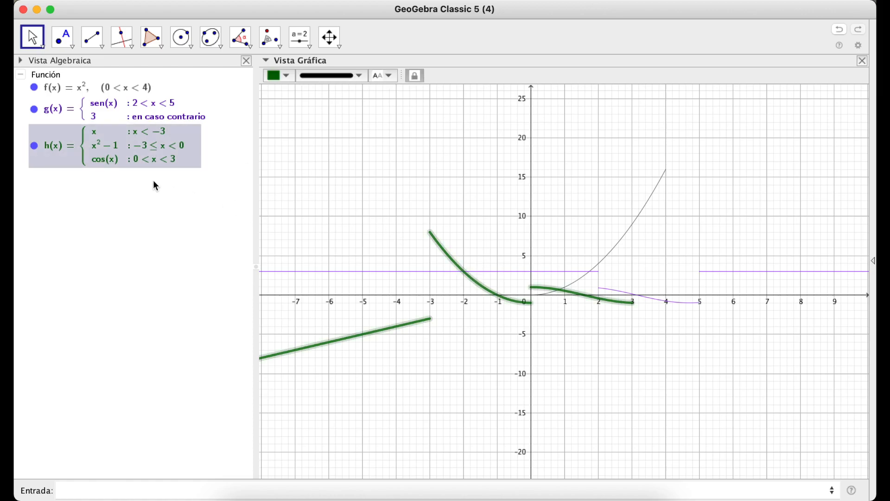
{"action": "left_click", "coordinate": [166, 194]}
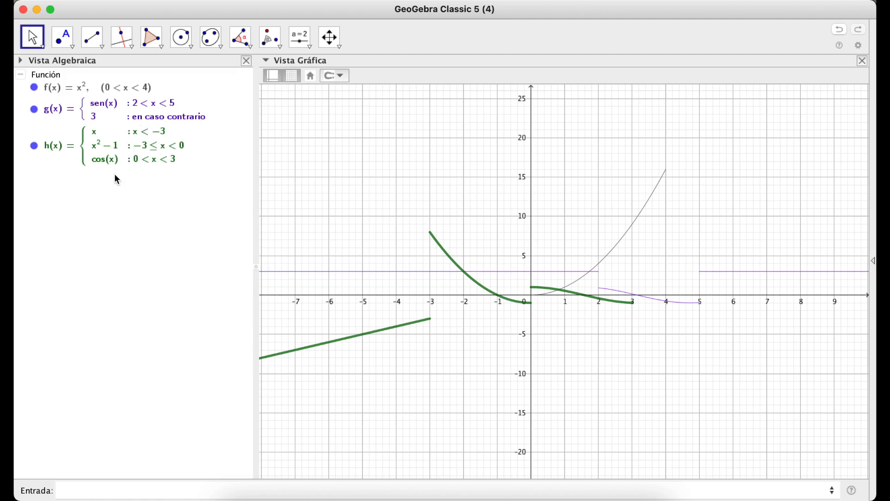
Step: Edit the definition of h(x) to add a fourth piece with the condition 3<x<5 and the result 5
{"action": "double_click", "coordinate": [160, 156]}
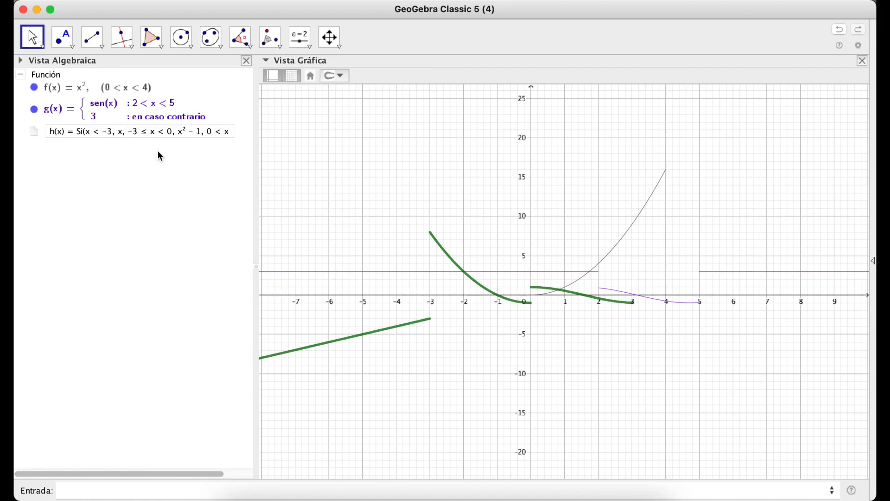
{"action": "left_click", "coordinate": [213, 130]}
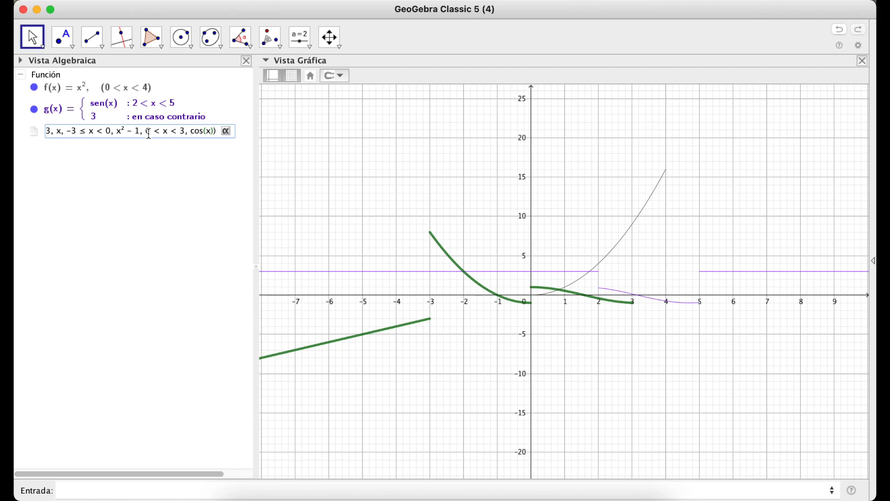
{"action": "left_click_drag", "start_coordinate": [145, 132], "coordinate": [213, 131]}
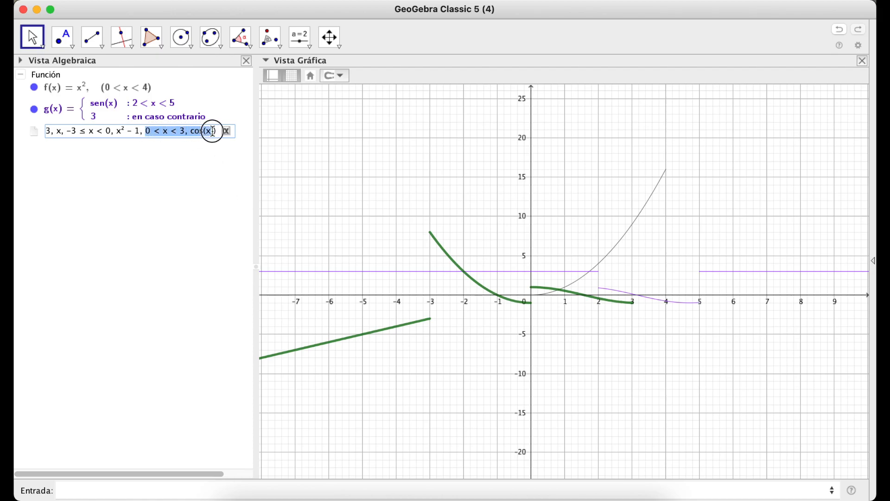
{"action": "key", "text": "Right"}
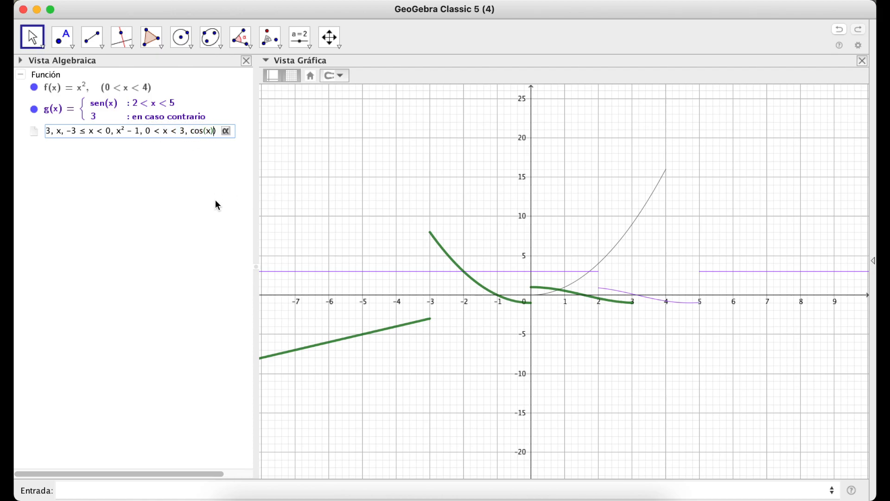
{"action": "type", "text": ","}
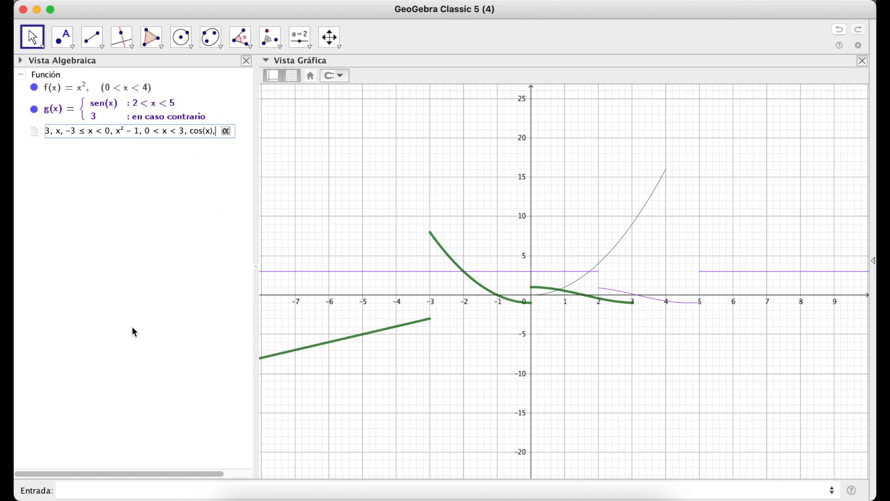
{"action": "type", "text": "3<"}
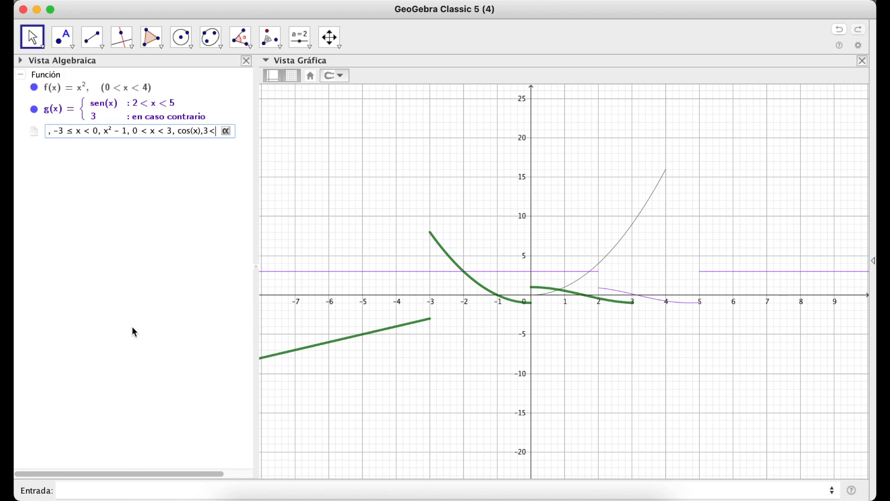
{"action": "type", "text": "x"}
{"action": "type", "text": "<5"}
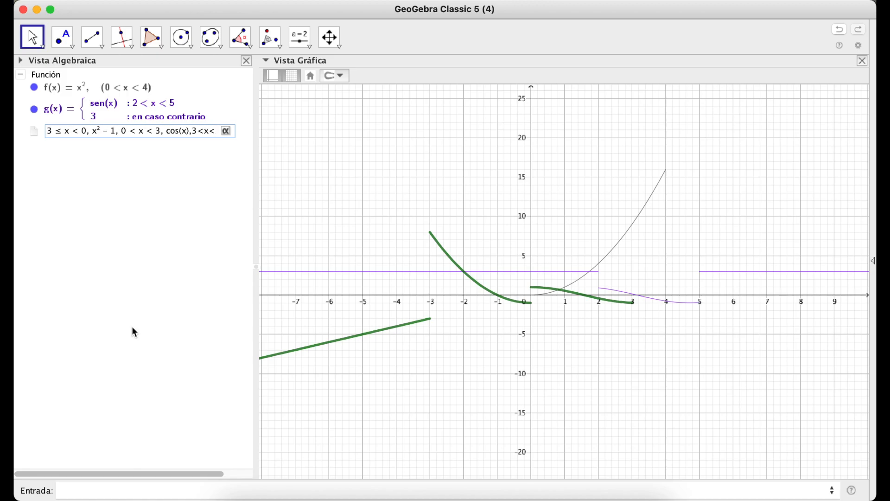
{"action": "type", "text": ","}
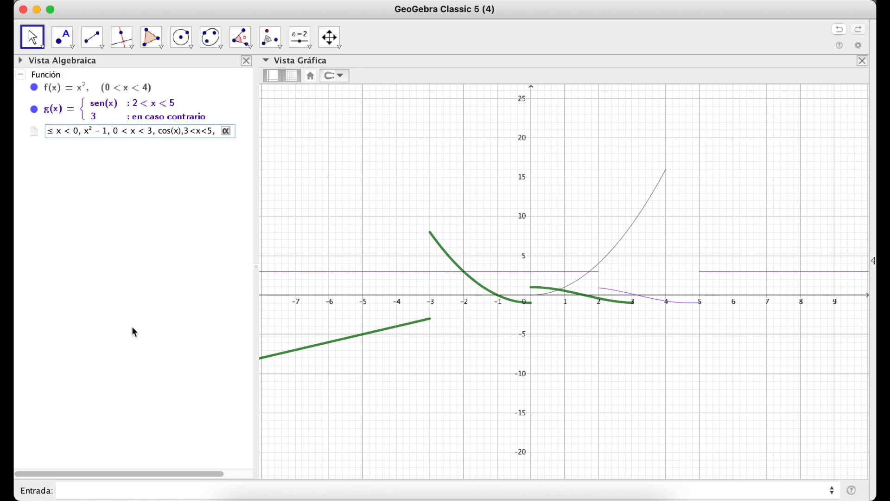
{"action": "type", "text": "5)"}
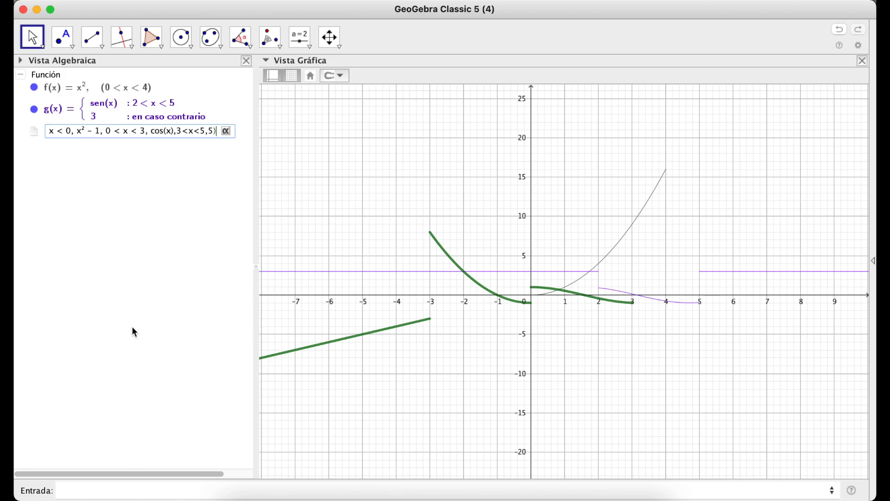
{"action": "key", "text": "Return"}
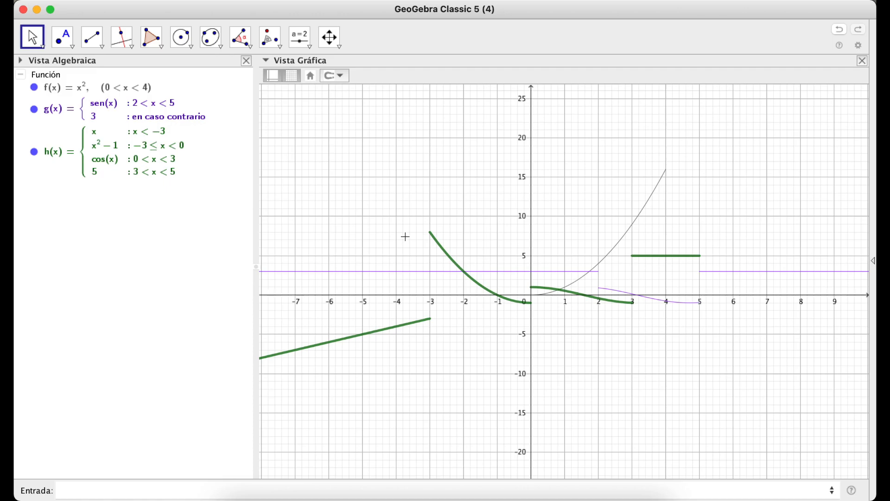
Step: Highlight f(x), g(x) and h(x) in turn to compare each definition with its graph
{"action": "left_click", "coordinate": [94, 92]}
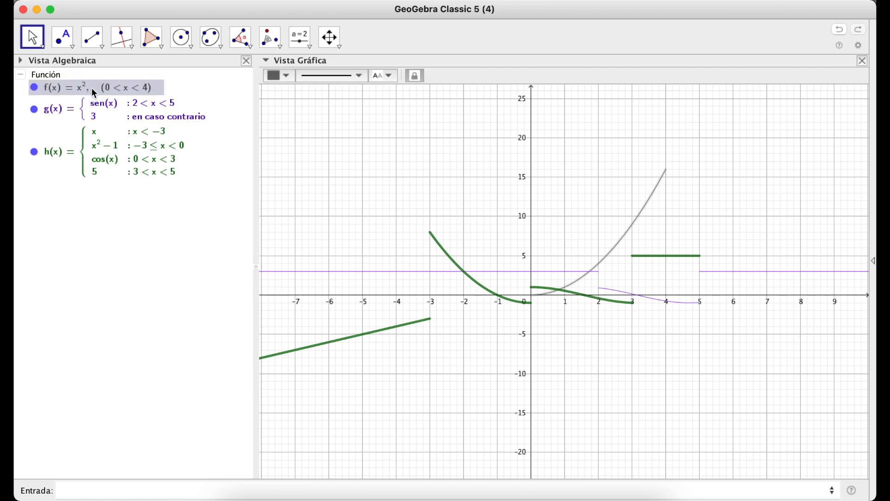
{"action": "left_click", "coordinate": [133, 119]}
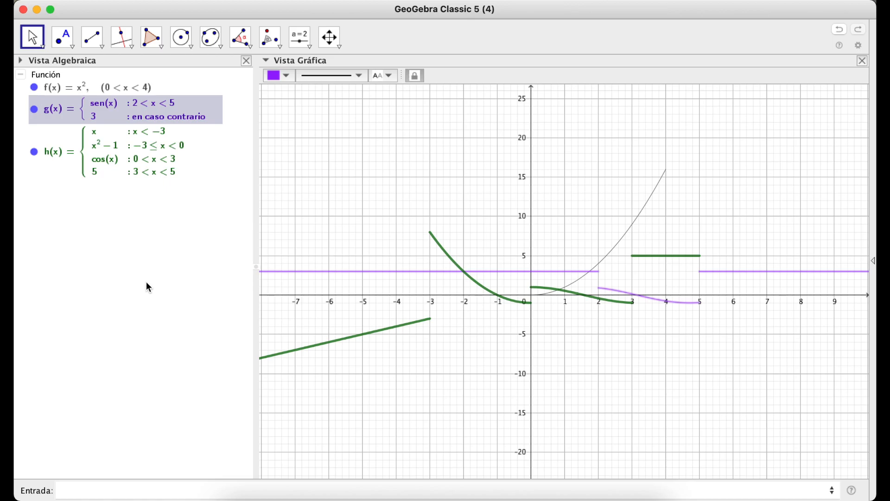
{"action": "left_click", "coordinate": [136, 162]}
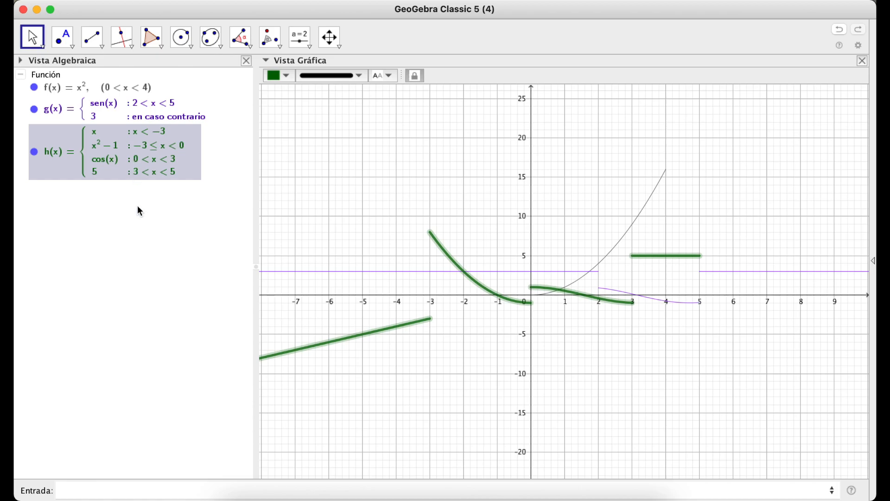
{"action": "left_click", "coordinate": [149, 291]}
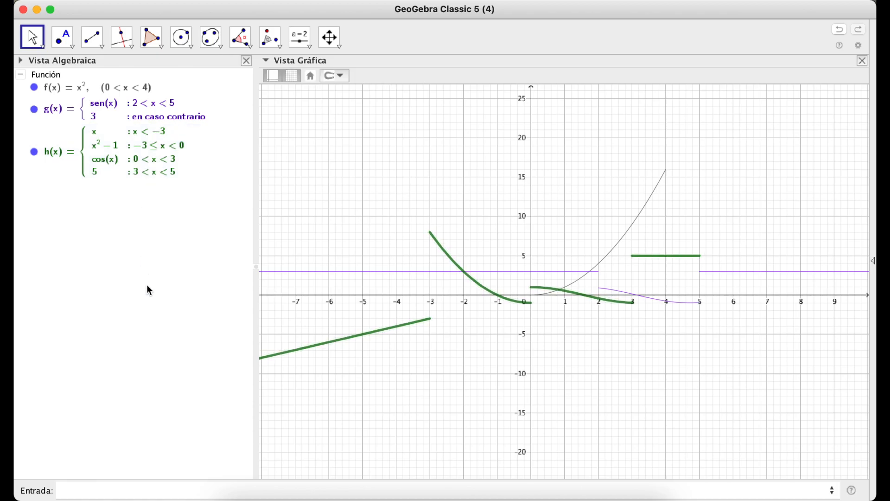